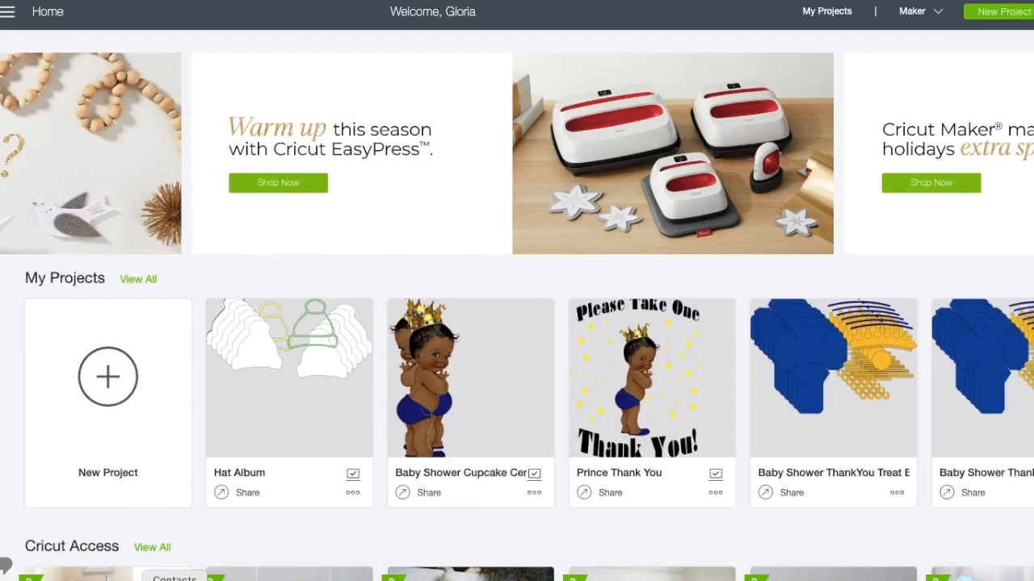
# Switch to Chrome, download the Mason Jar Fresh Picked Flowers cut file, and open it in Silhouette Studio.
pyautogui.click(145, 580)
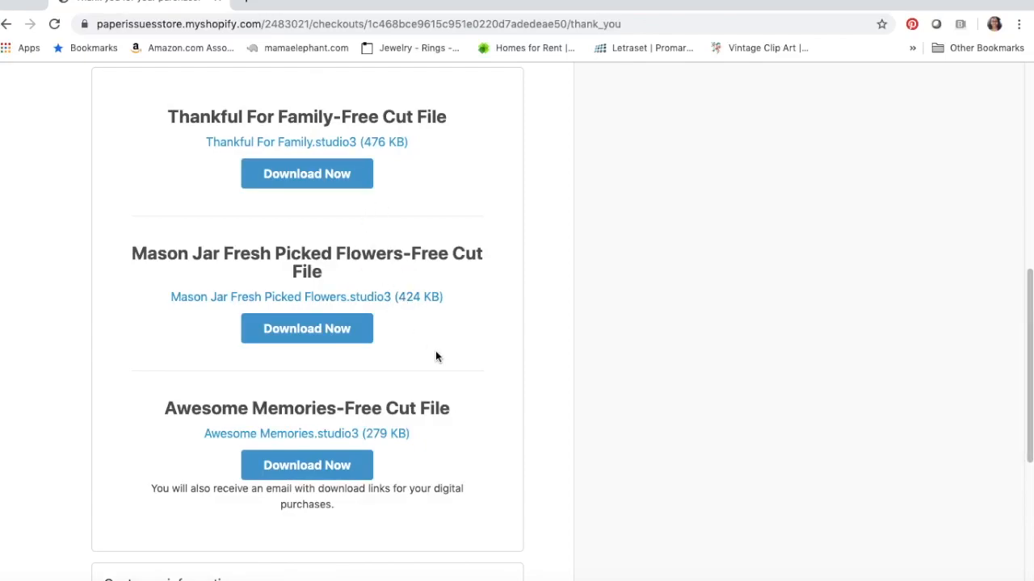
pyautogui.click(343, 338)
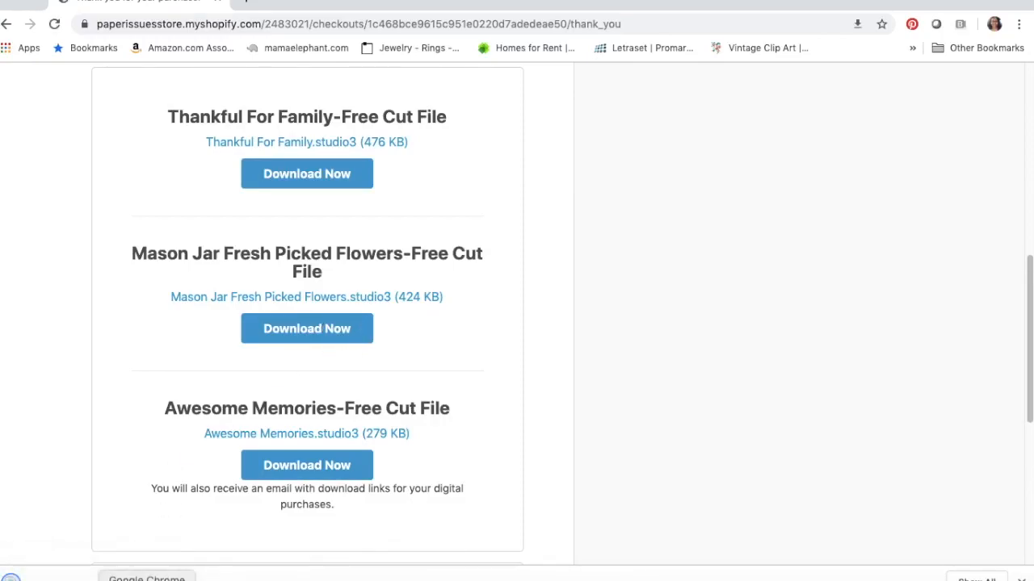
pyautogui.click(147, 575)
pyautogui.click(184, 526)
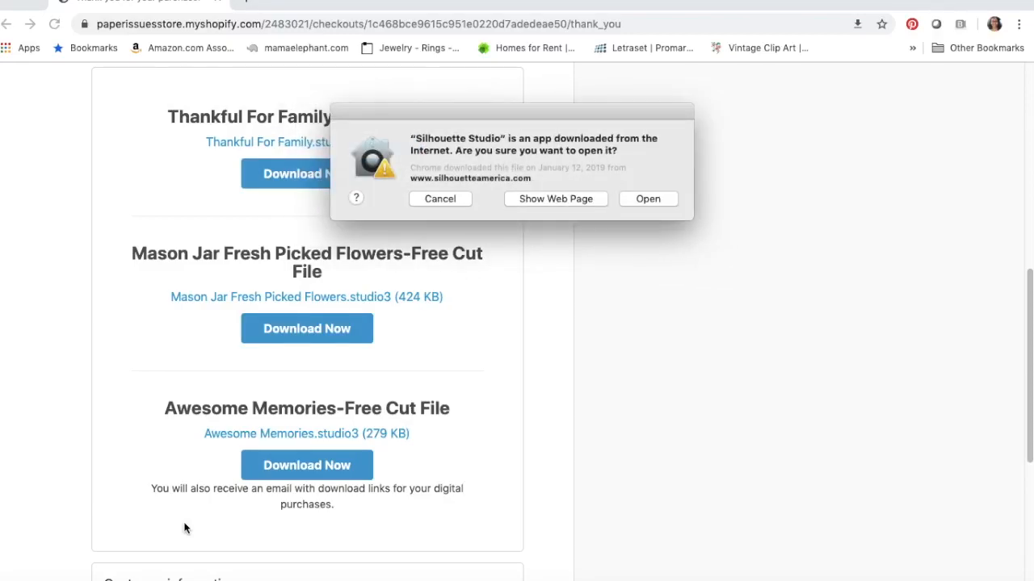
pyautogui.click(651, 200)
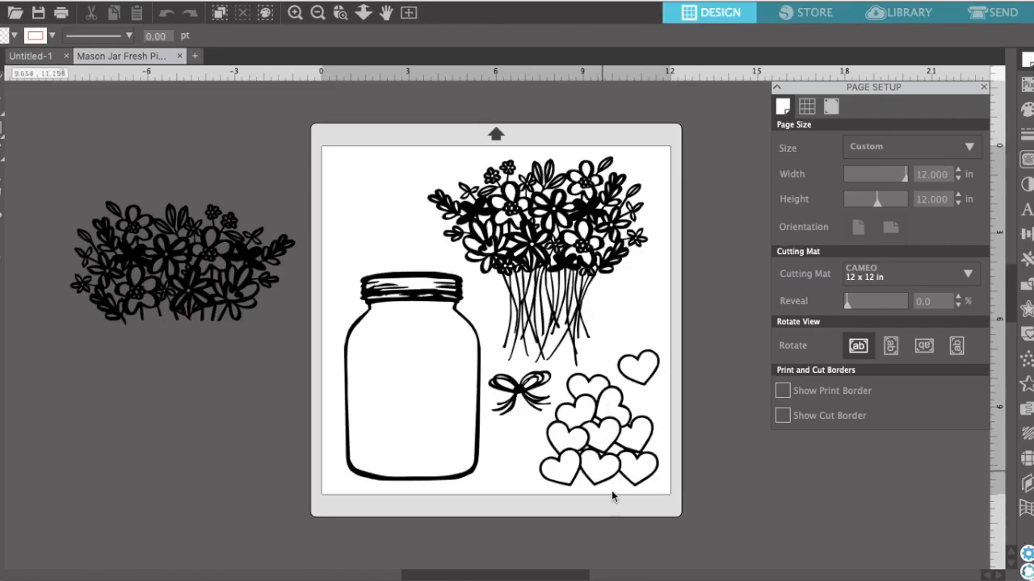
# Place the heart pile inside the mason jar and shift the bow and the single heart slightly lower on the page.
pyautogui.moveTo(577, 447); pyautogui.dragTo(433, 442)
pyautogui.moveTo(522, 394); pyautogui.dragTo(555, 413)
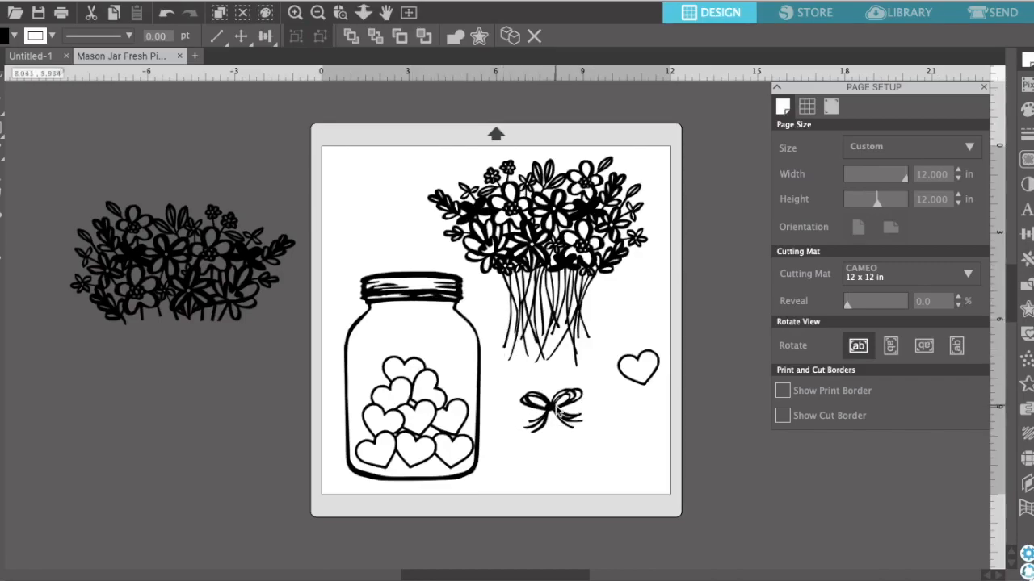
pyautogui.moveTo(635, 369); pyautogui.dragTo(633, 390)
# Move the heart pile back out of the jar to the area beside the bow, leaving the jar empty.
pyautogui.click(397, 428)
pyautogui.moveTo(409, 417); pyautogui.dragTo(624, 425)
pyautogui.click(403, 390)
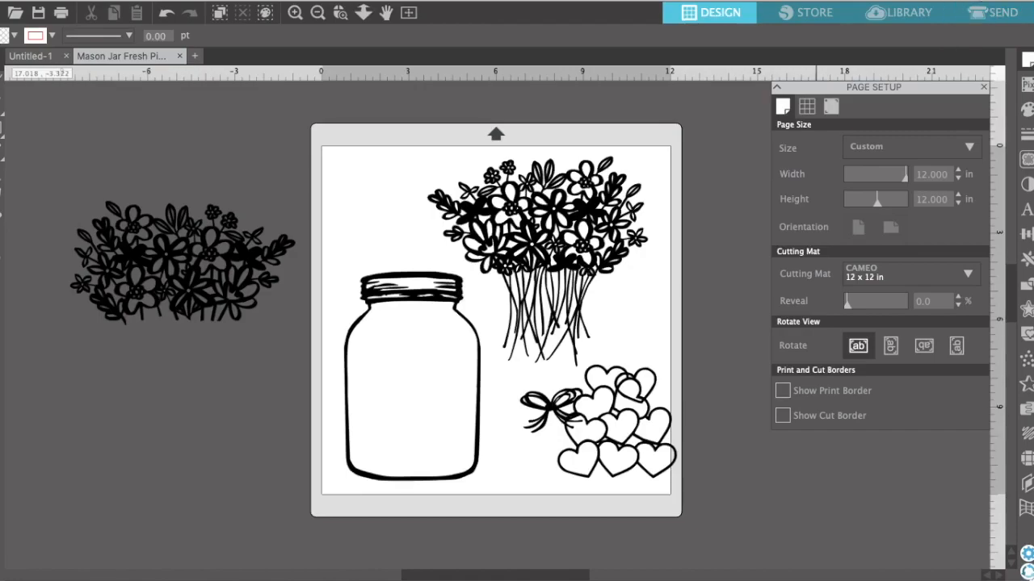
# Search the Mac for the Screenshot utility and launch it.
pyautogui.press('super+space')
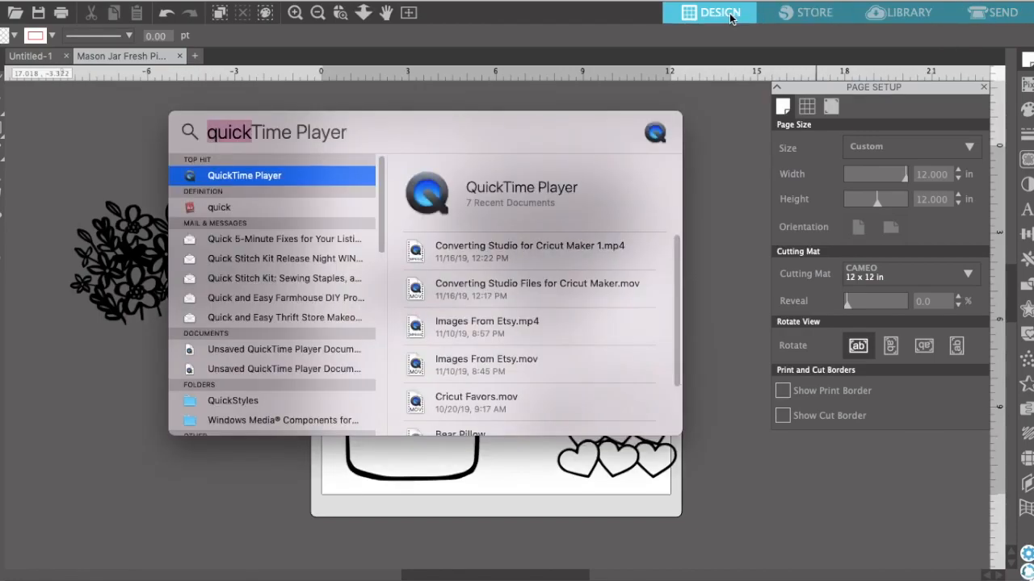
pyautogui.click(329, 129)
pyautogui.moveTo(366, 130); pyautogui.dragTo(208, 129)
pyautogui.press('BackSpace')
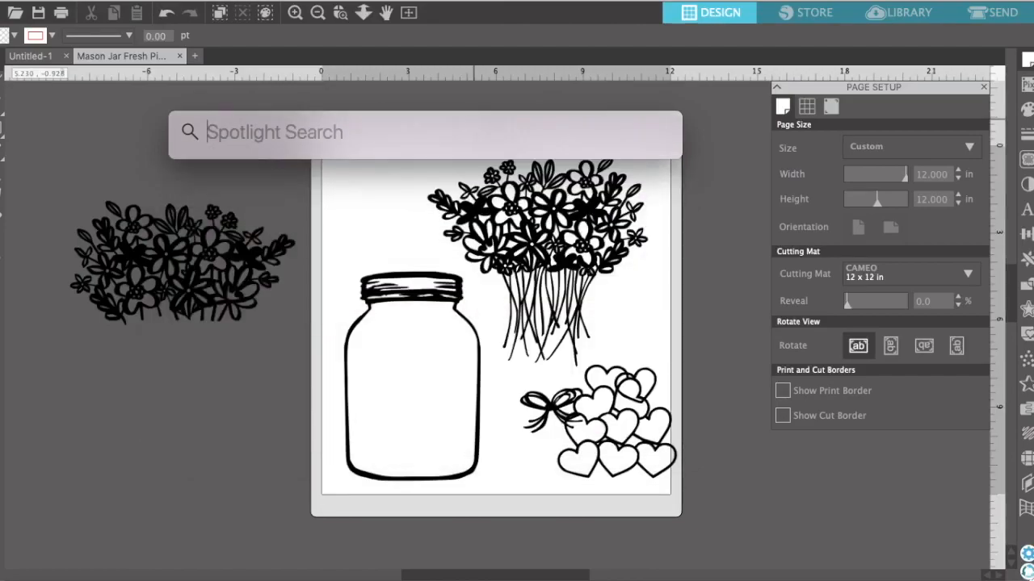
pyautogui.write('Scrr')
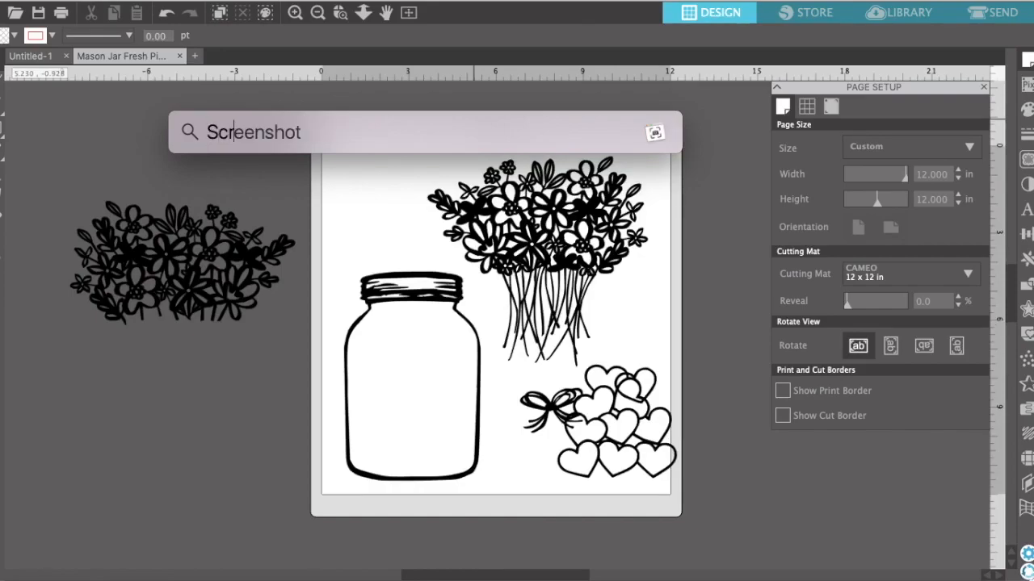
pyautogui.press('BackSpace')
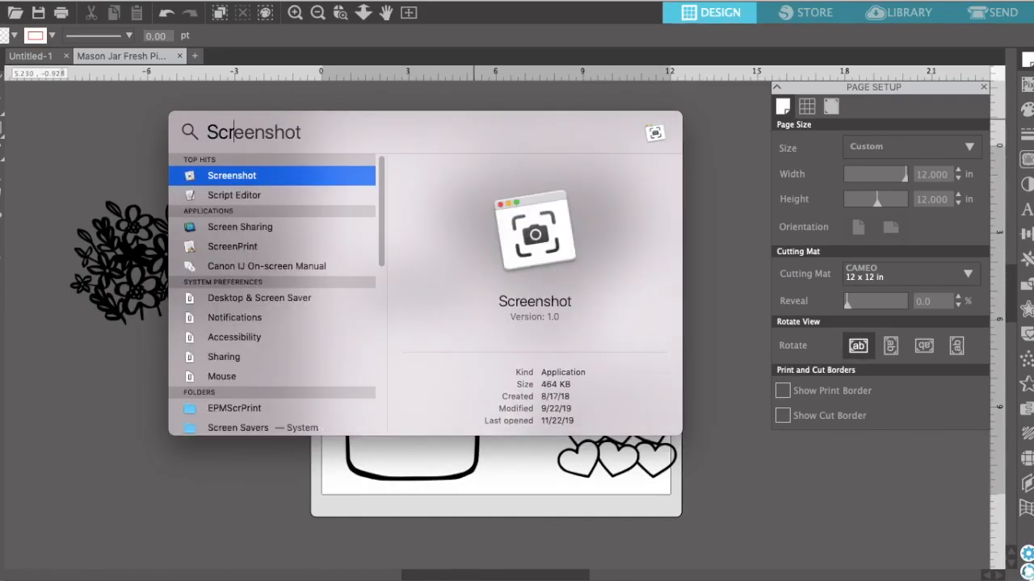
pyautogui.doubleClick(289, 179)
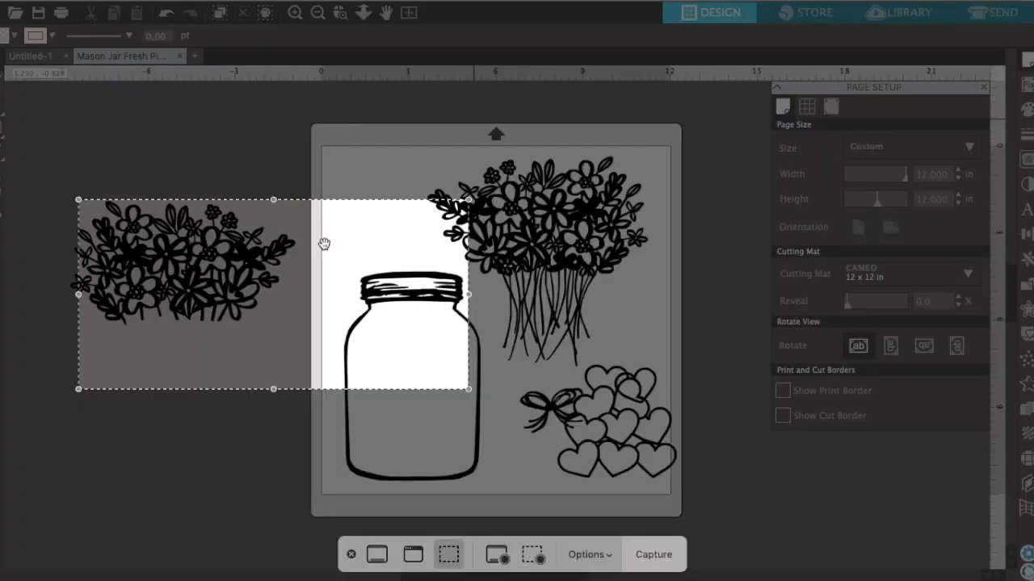
# Fit the screenshot selection closely around the mason jar and capture that area.
pyautogui.moveTo(78, 389); pyautogui.dragTo(269, 458)
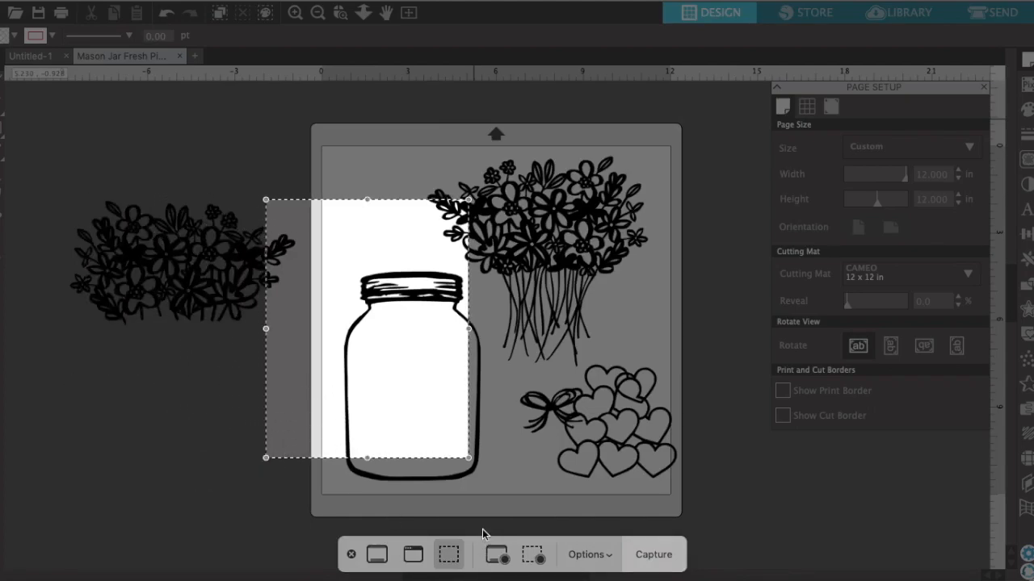
pyautogui.moveTo(469, 458); pyautogui.dragTo(489, 473)
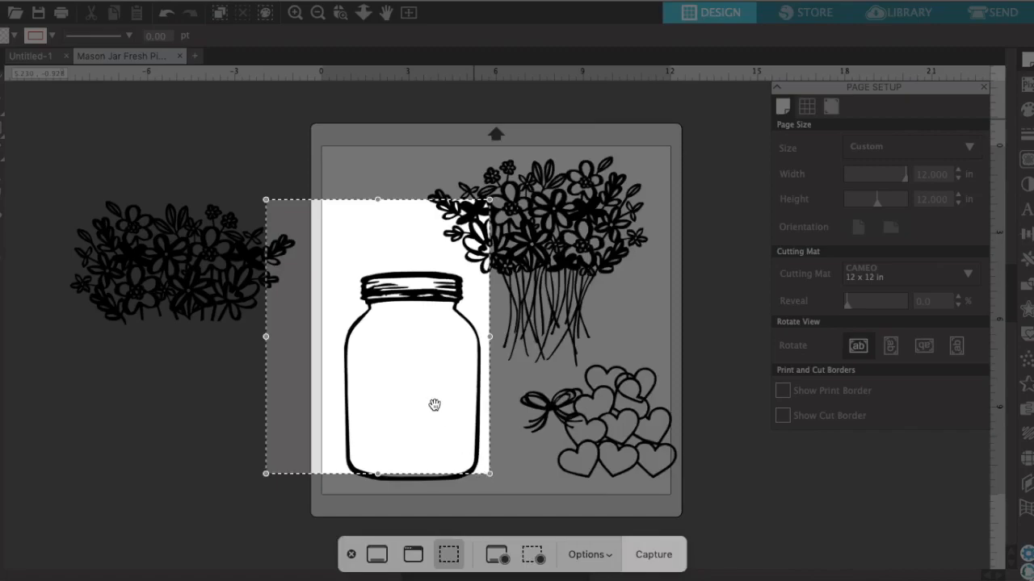
pyautogui.moveTo(445, 374); pyautogui.dragTo(505, 400)
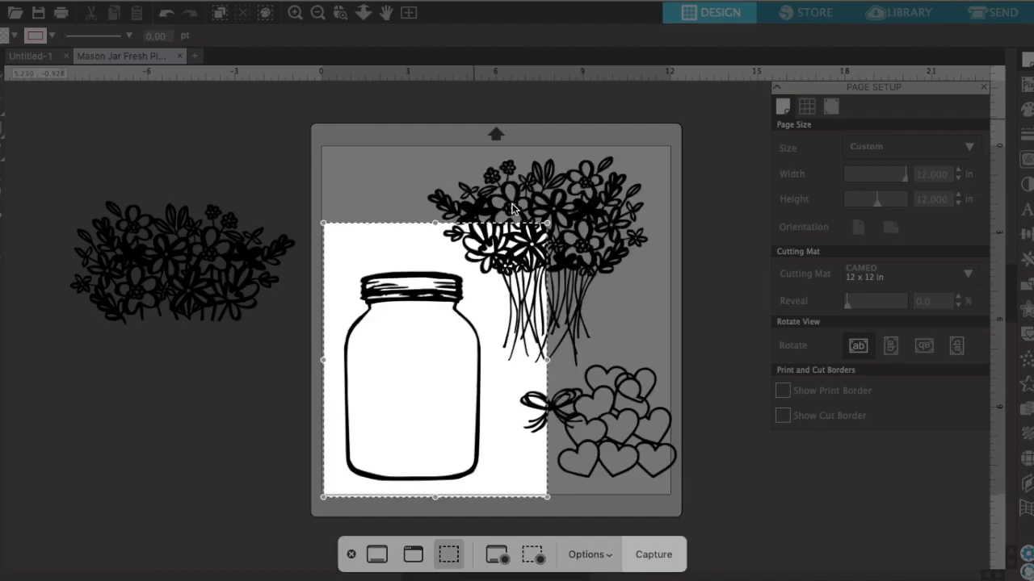
pyautogui.moveTo(543, 220); pyautogui.dragTo(478, 263)
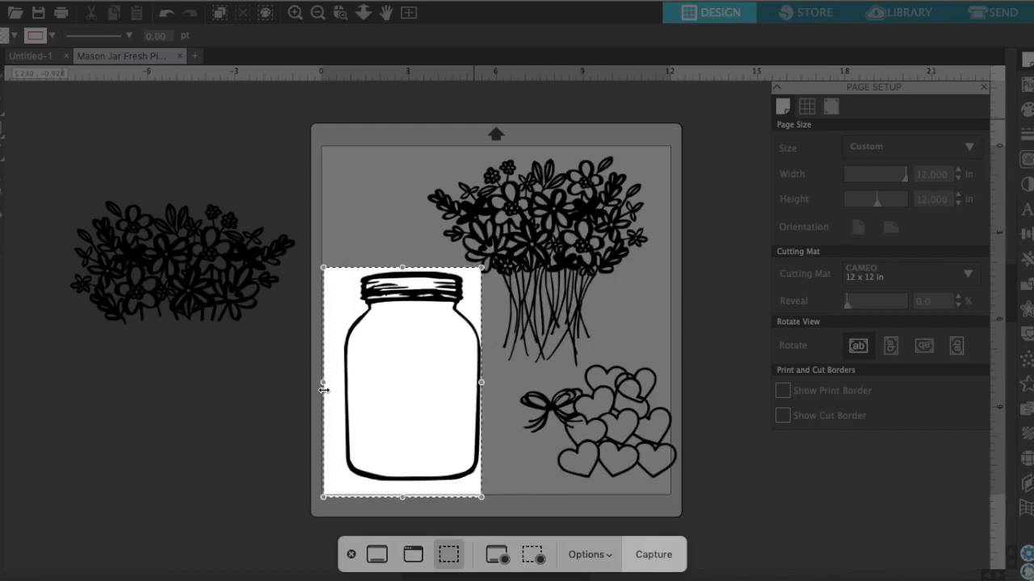
pyautogui.moveTo(323, 382); pyautogui.dragTo(340, 382)
pyautogui.moveTo(410, 496); pyautogui.dragTo(410, 485)
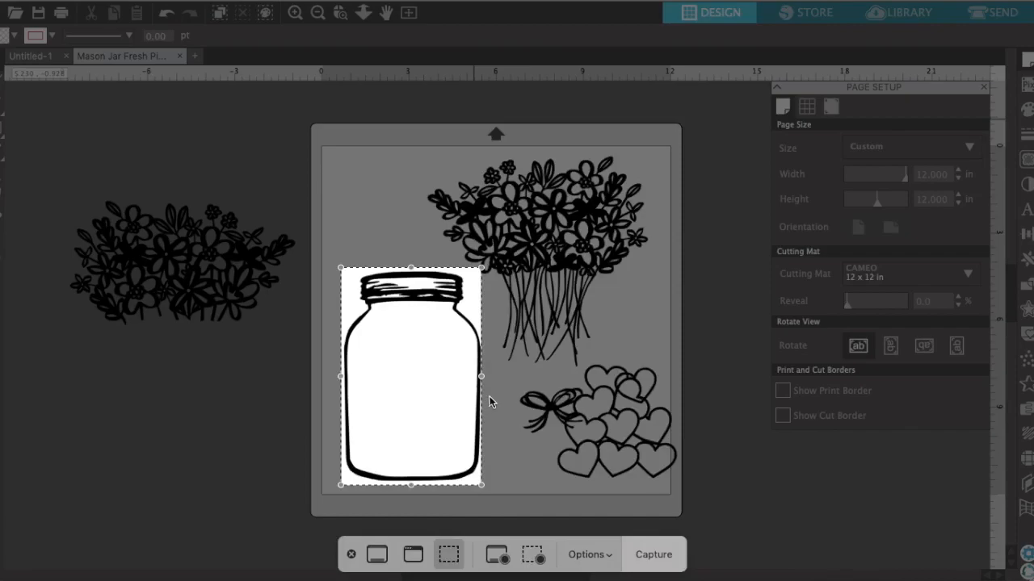
pyautogui.moveTo(484, 376); pyautogui.dragTo(483, 376)
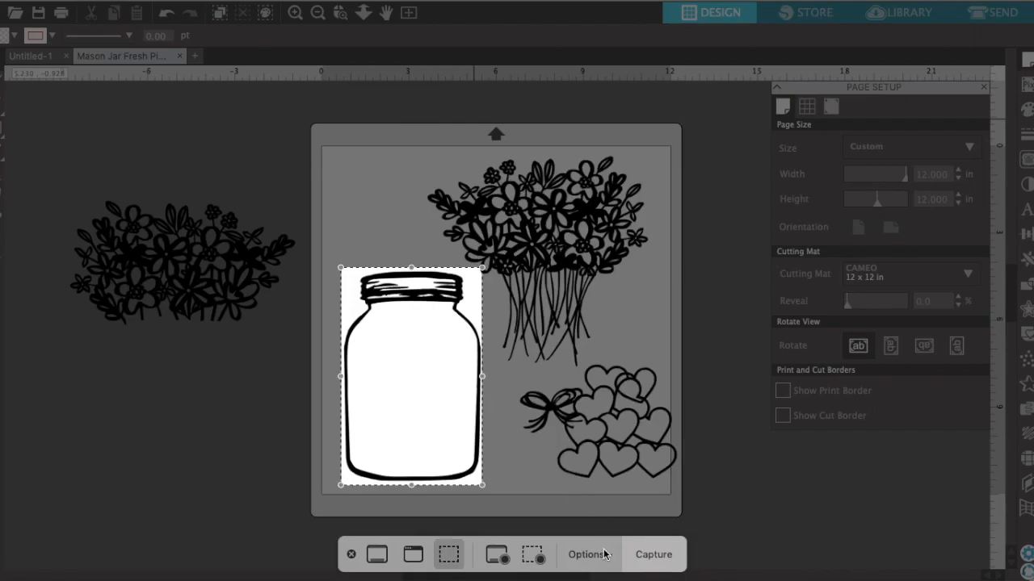
pyautogui.click(653, 557)
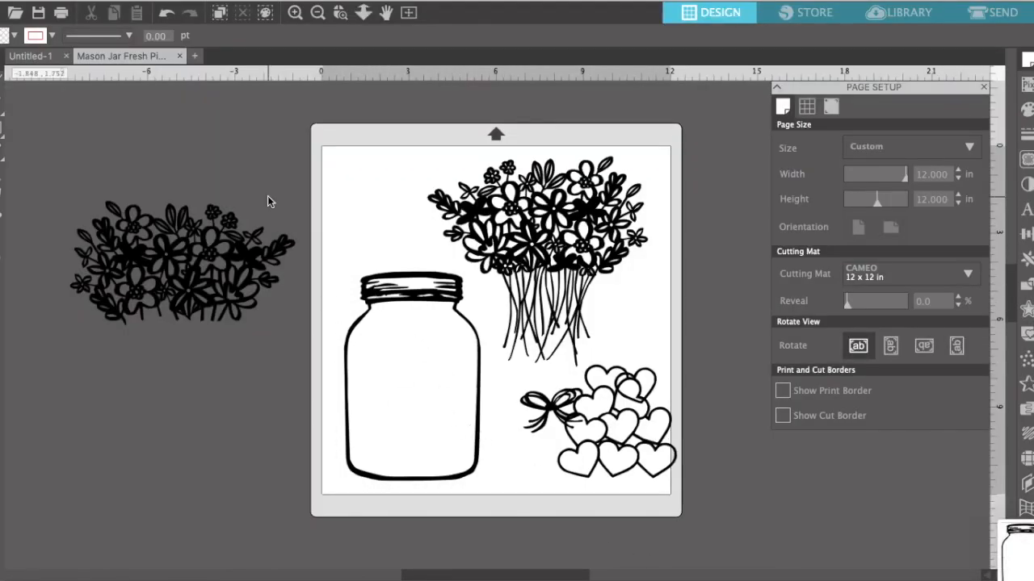
# Switch to Cricut Design Space and start a new project.
pyautogui.click(11, 3)
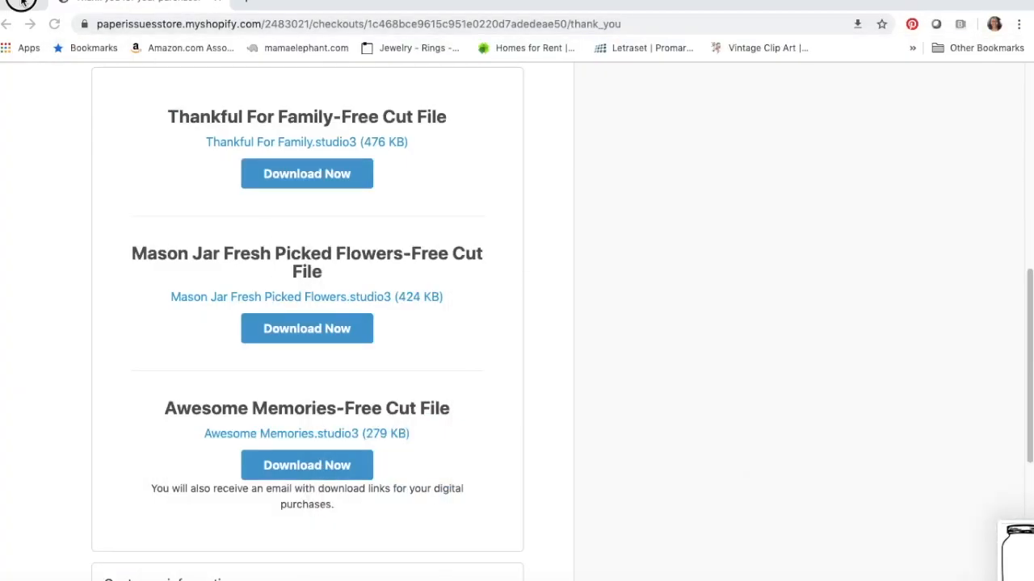
pyautogui.click(21, 3)
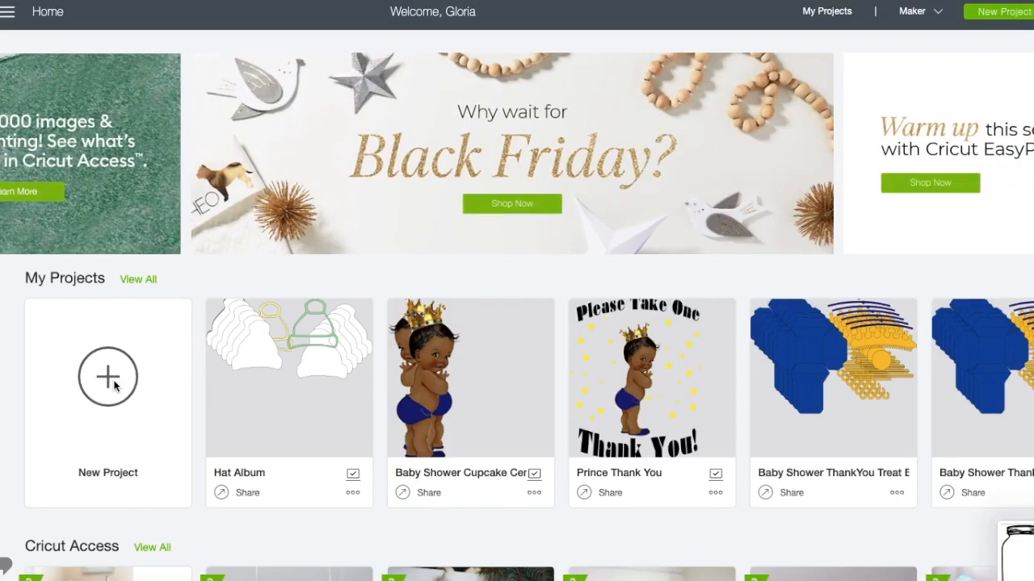
pyautogui.click(108, 398)
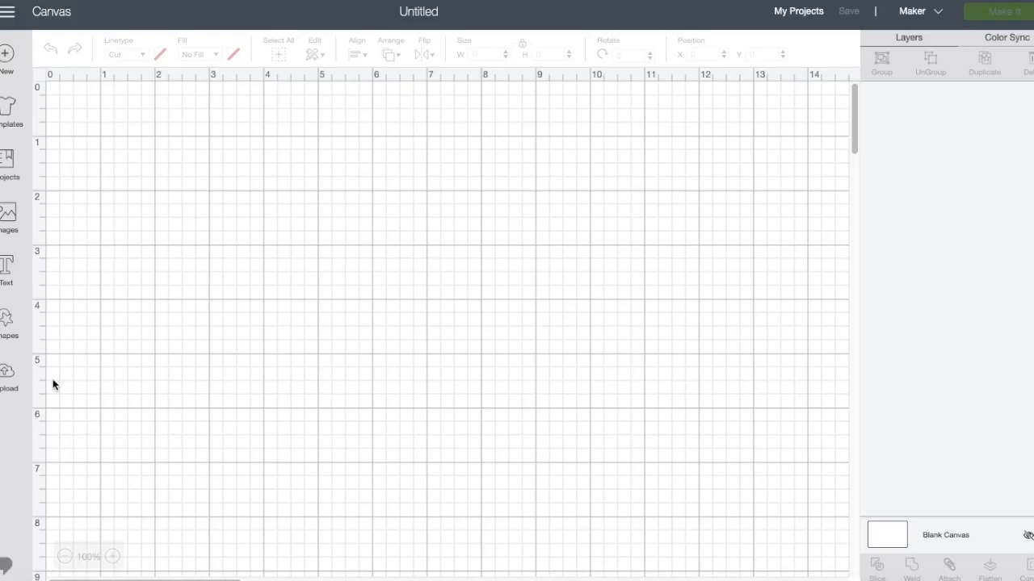
# Upload the mason jar image Screen Shot 2019-11-25 at 9.30.47 AM from the Desktop and set its image type to Simple.
pyautogui.click(7, 378)
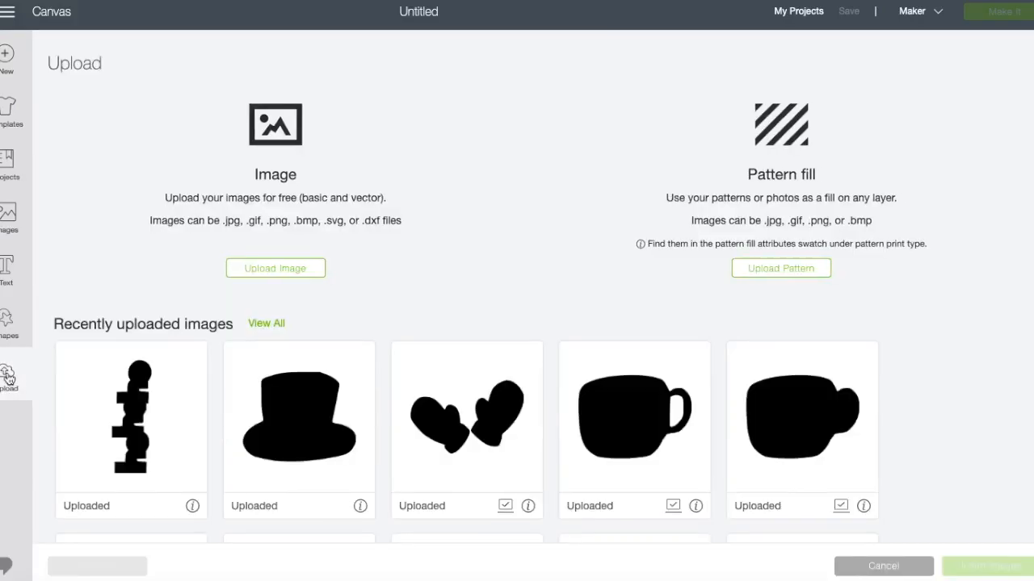
pyautogui.click(296, 271)
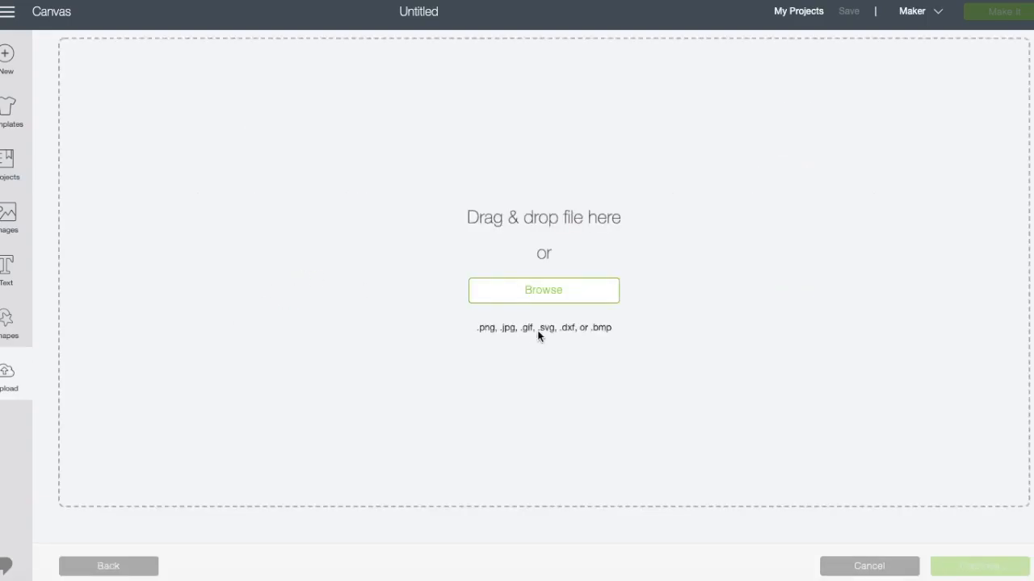
pyautogui.click(575, 297)
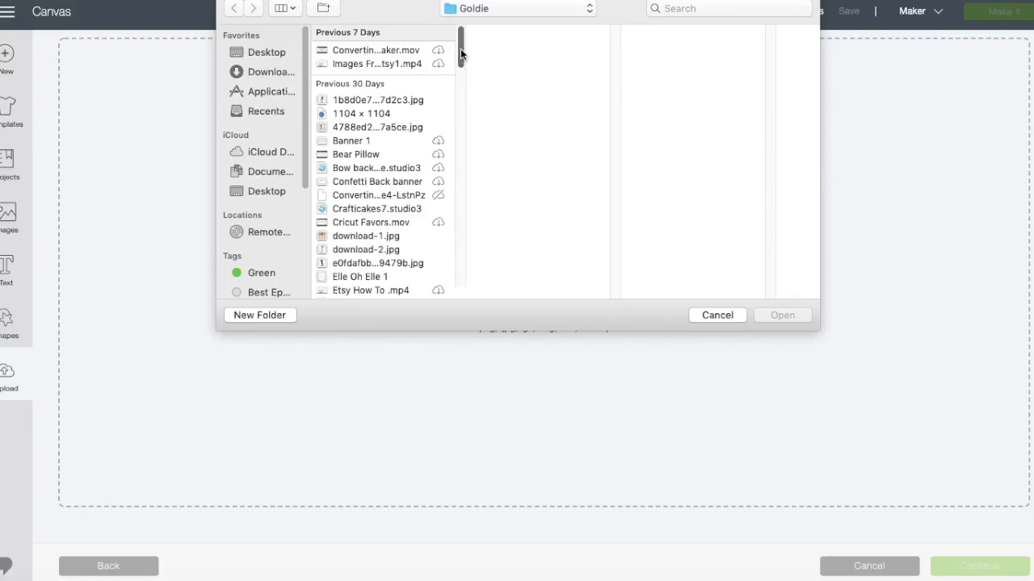
pyautogui.click(277, 72)
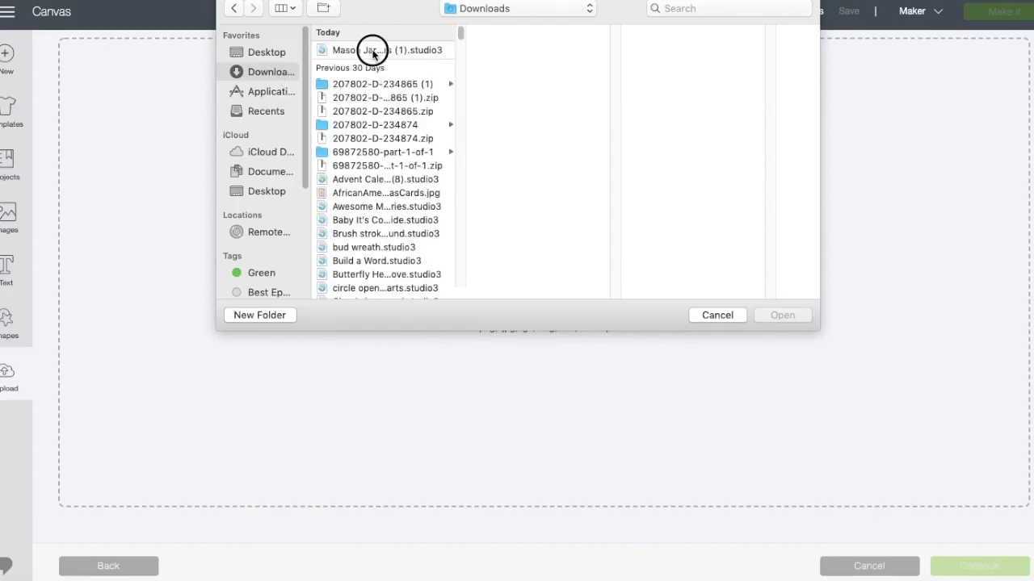
pyautogui.click(372, 51)
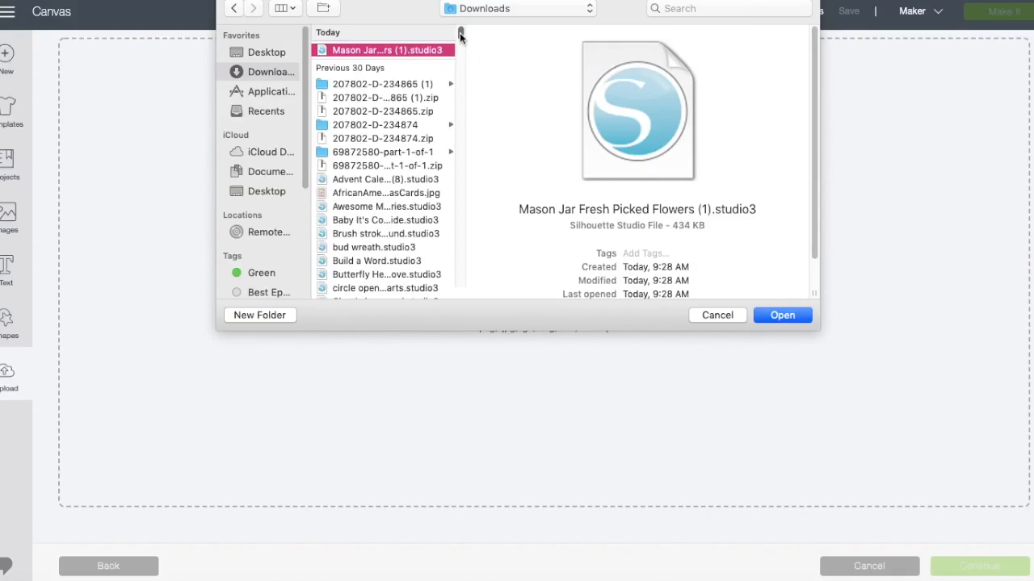
pyautogui.click(276, 52)
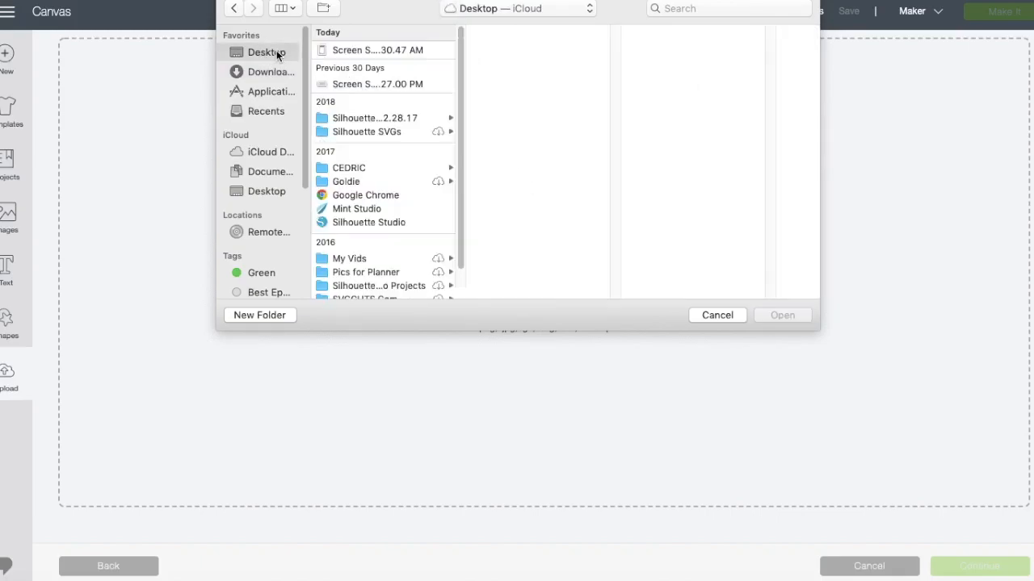
pyautogui.click(379, 51)
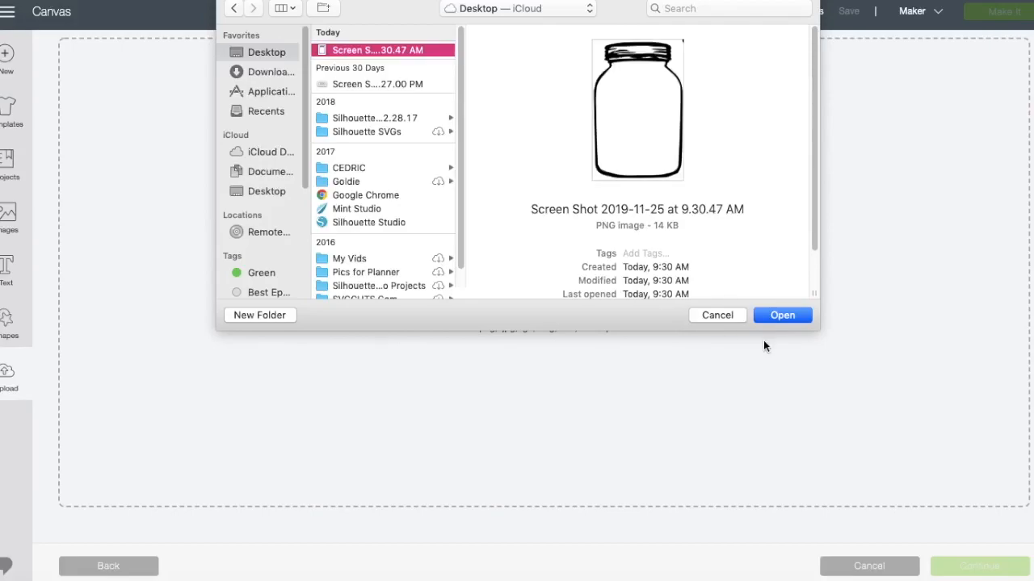
pyautogui.click(789, 315)
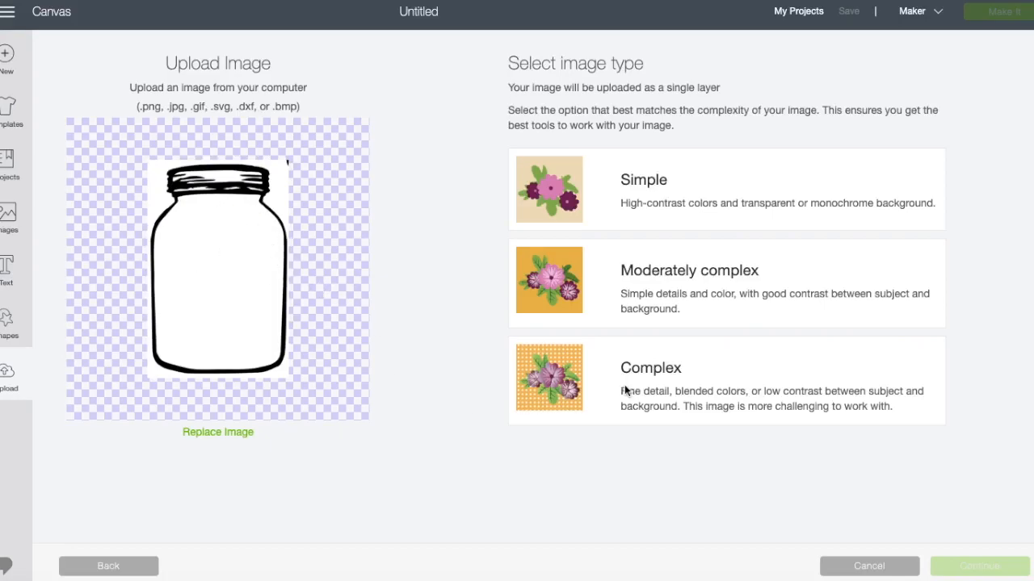
pyautogui.click(603, 210)
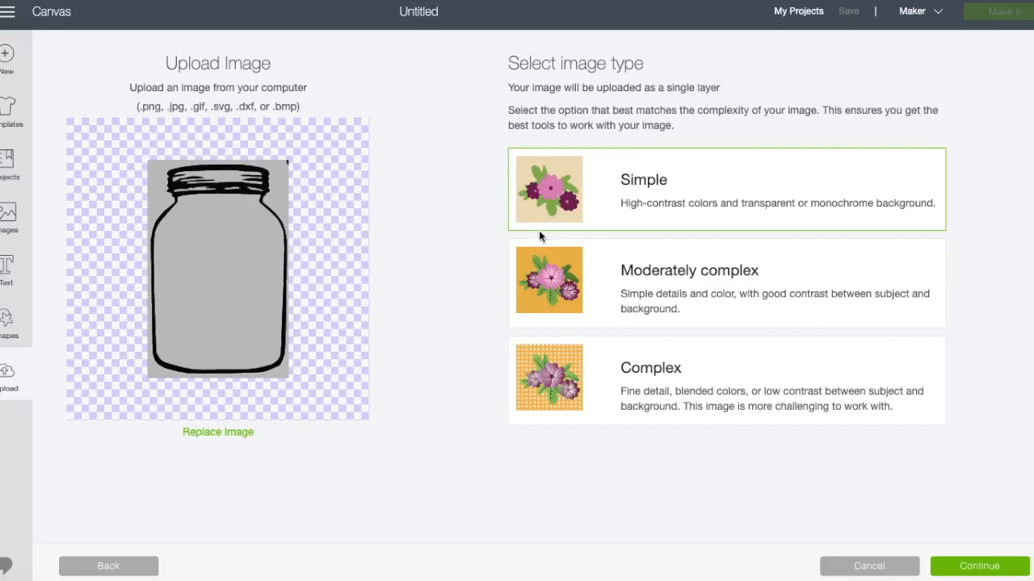
pyautogui.click(975, 566)
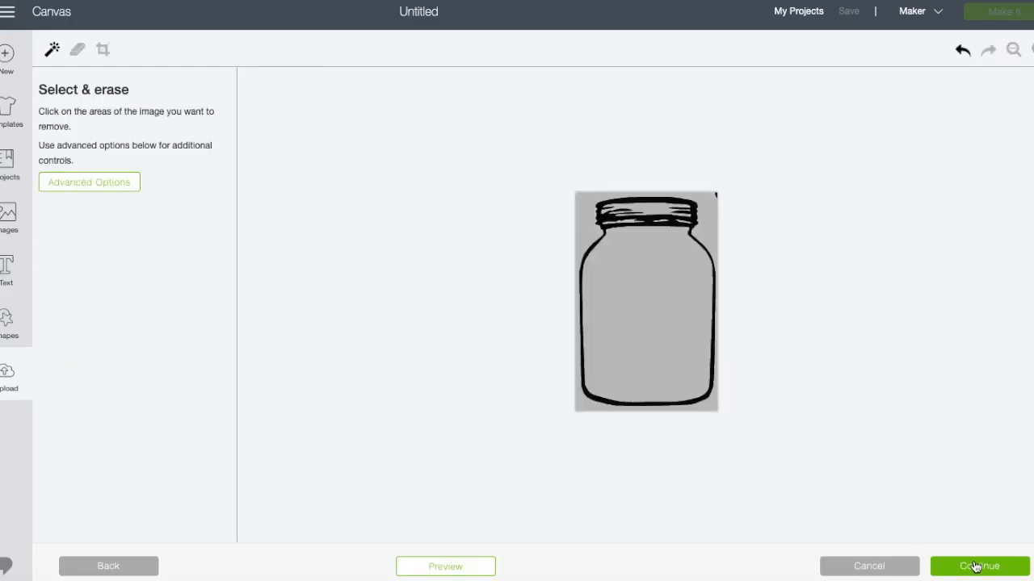
# Remove the background around the jar, erase the stray mark near its lid, and show the cut preview.
pyautogui.click(710, 223)
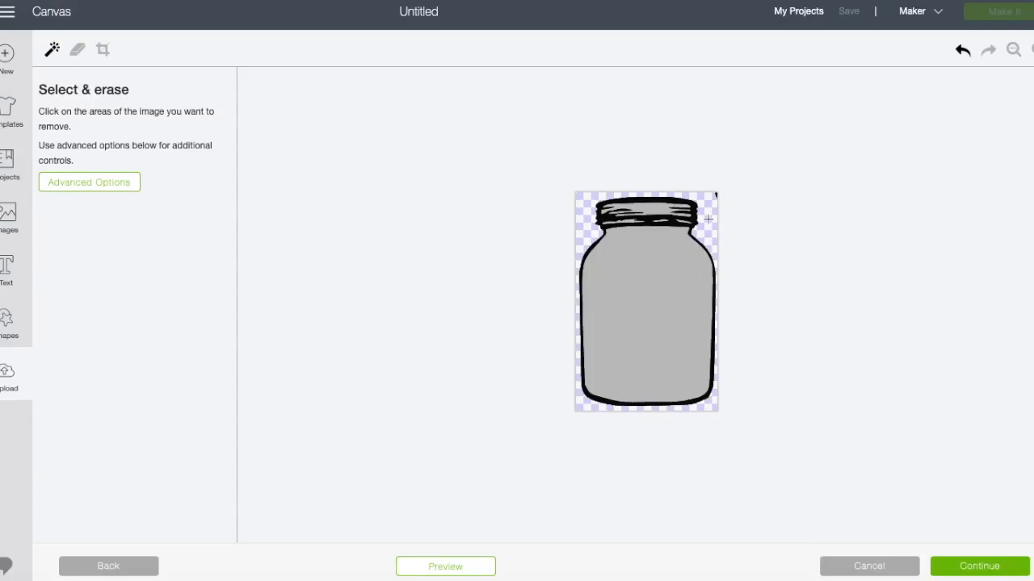
pyautogui.click(576, 220)
pyautogui.click(575, 221)
pyautogui.click(84, 60)
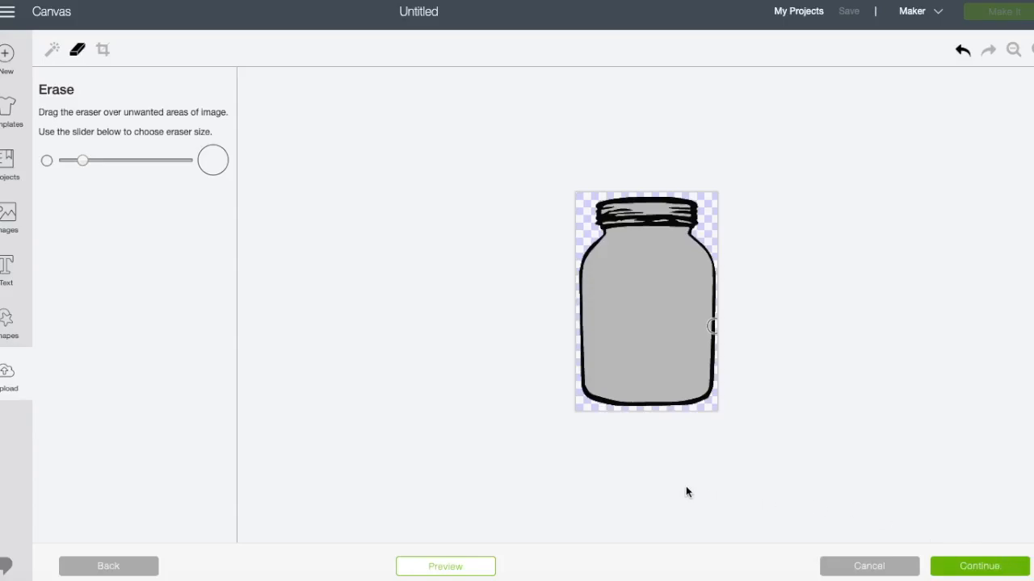
pyautogui.click(469, 565)
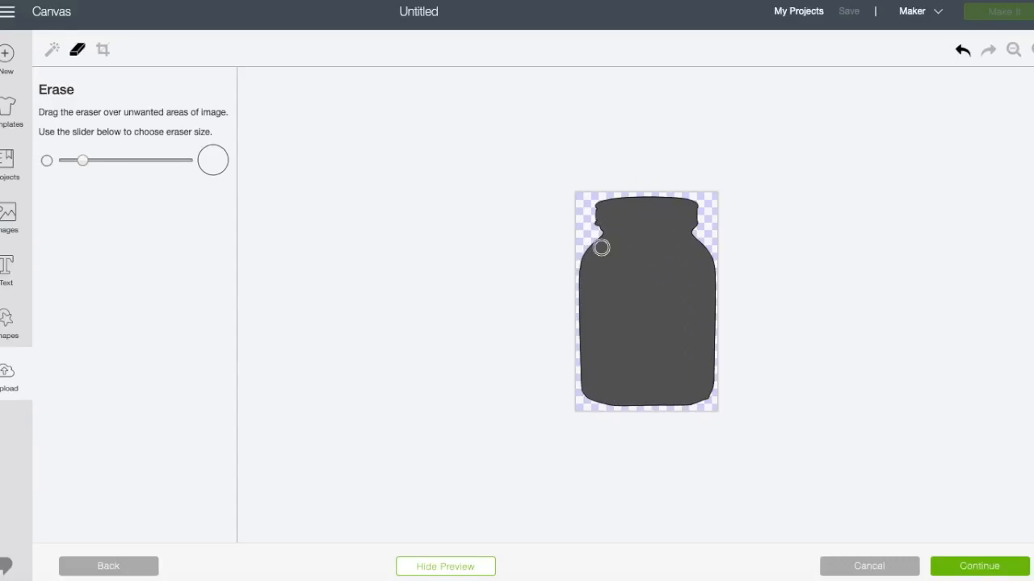
# Choose the Cut image version of the solid mason jar and save the upload.
pyautogui.click(995, 570)
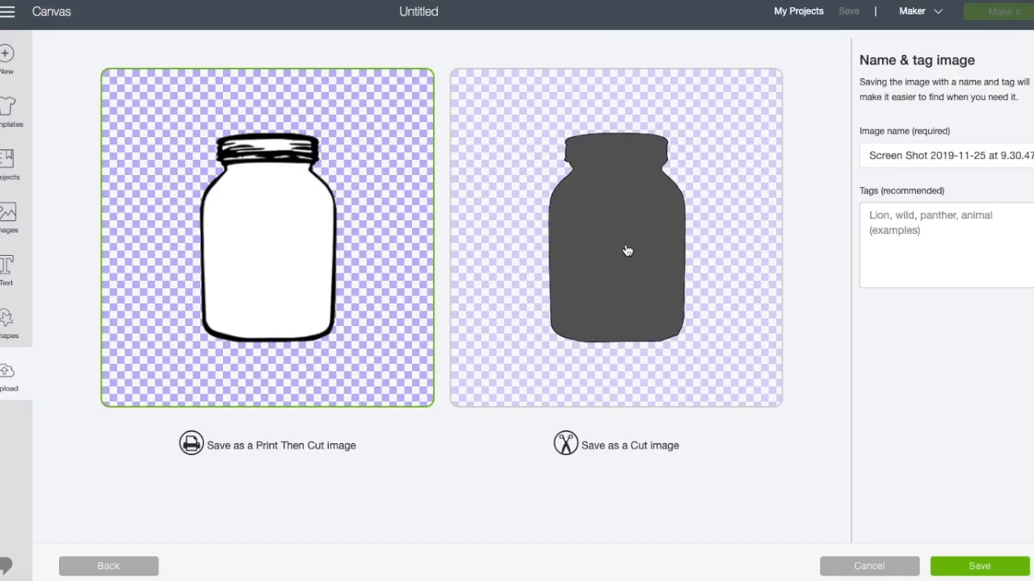
pyautogui.click(614, 297)
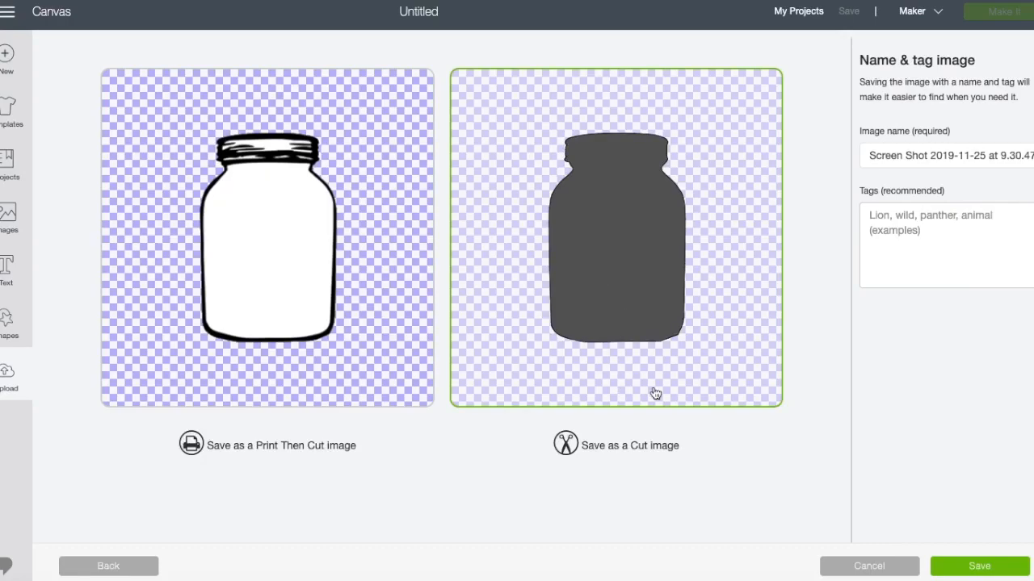
pyautogui.click(965, 569)
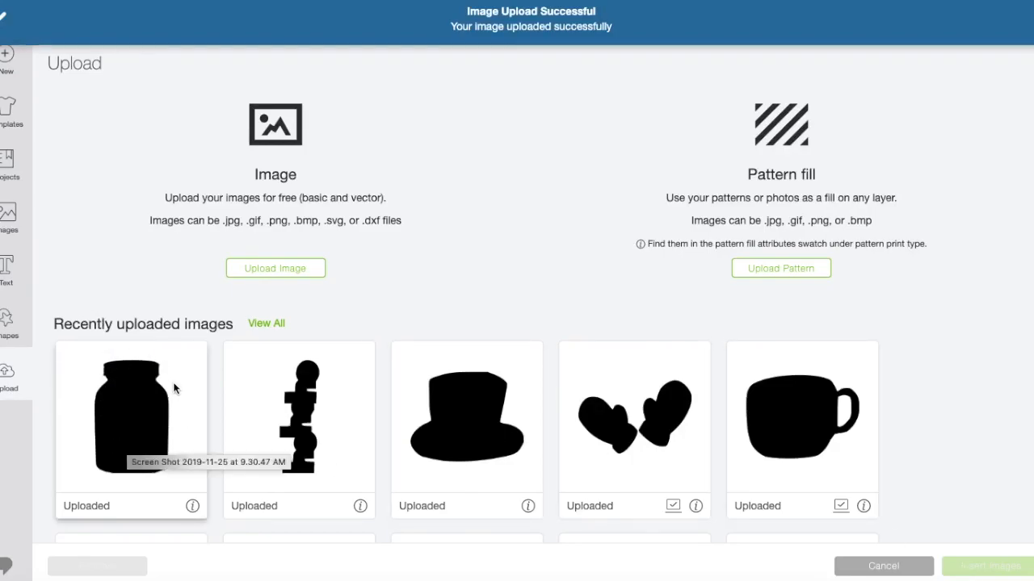
# Upload the same mason jar screenshot from the Desktop again, set its type to Simple, and continue to the cleanup editor.
pyautogui.click(277, 269)
pyautogui.click(552, 294)
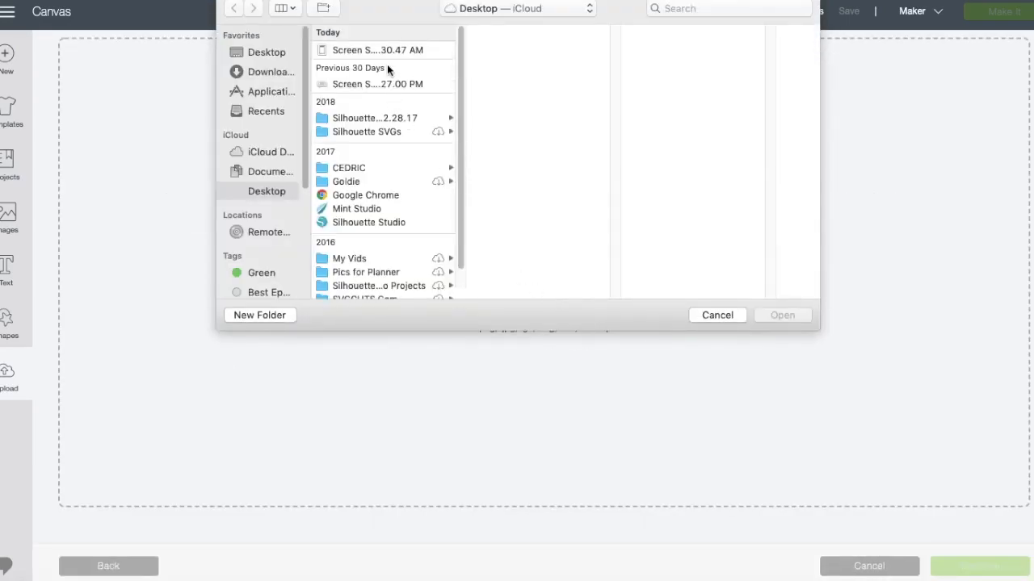
pyautogui.doubleClick(388, 50)
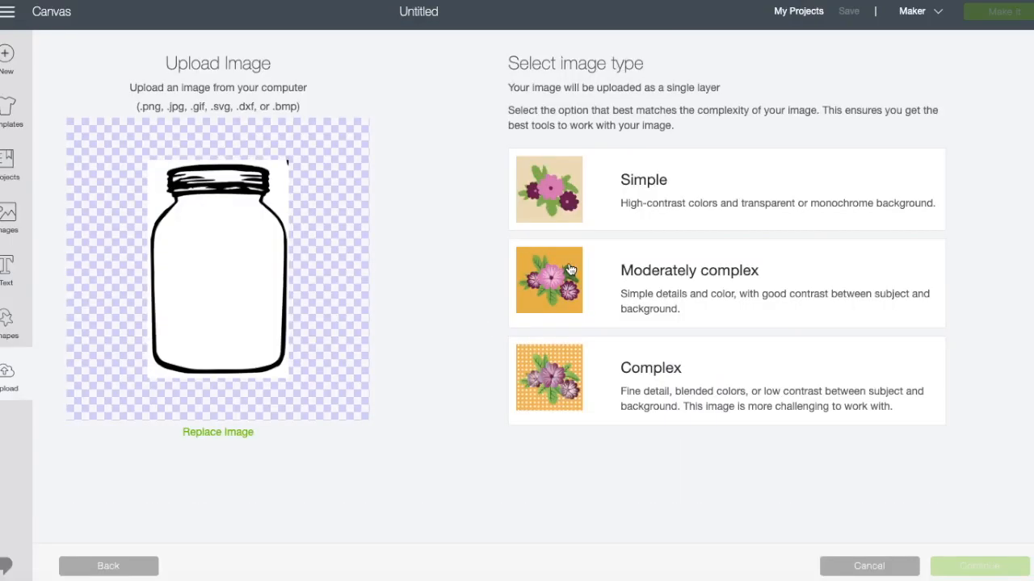
pyautogui.click(634, 198)
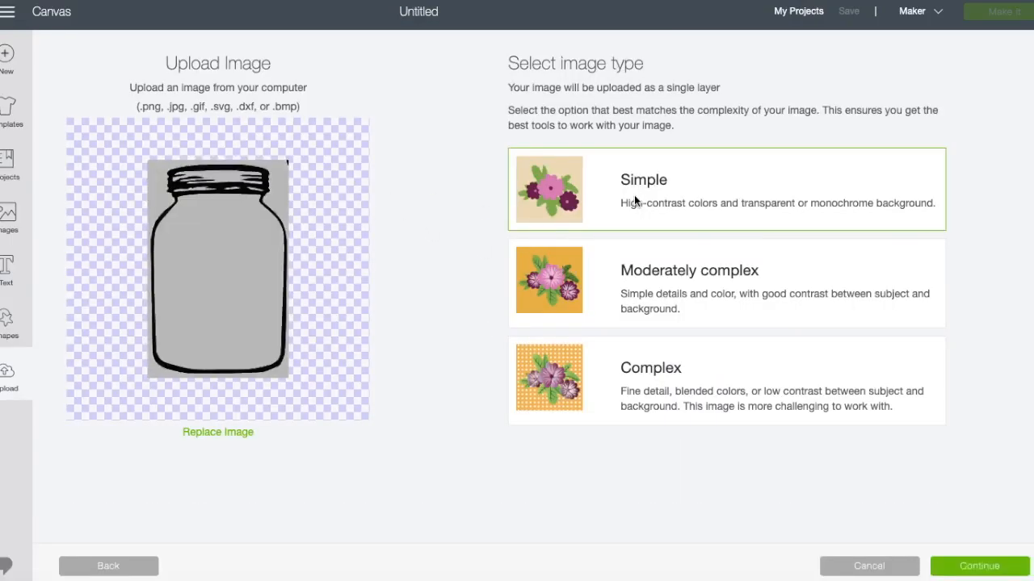
pyautogui.click(988, 568)
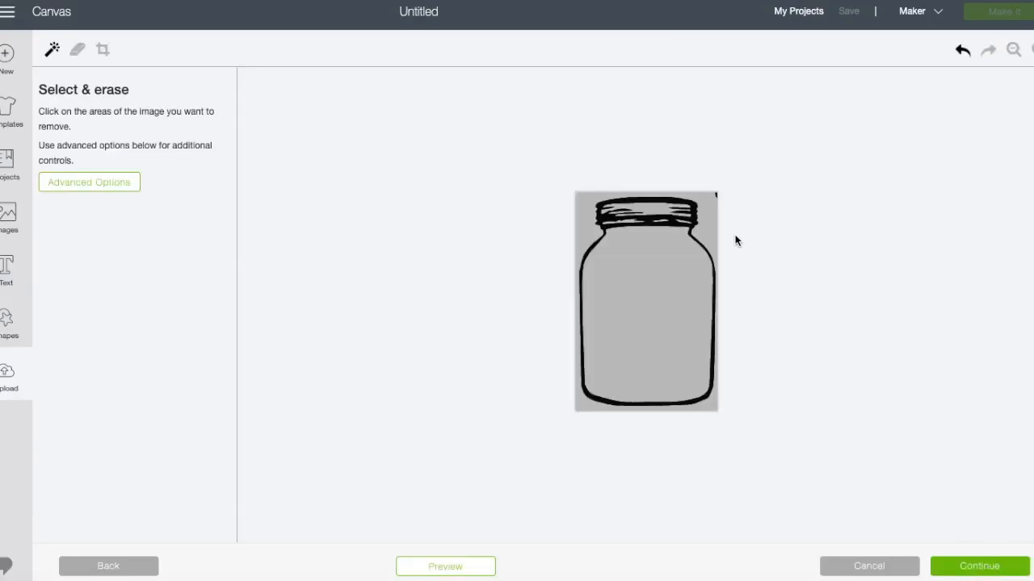
# Remove the background, the jar's interior and the lid gaps, erase the stray corner mark, and check the cut preview.
pyautogui.click(707, 232)
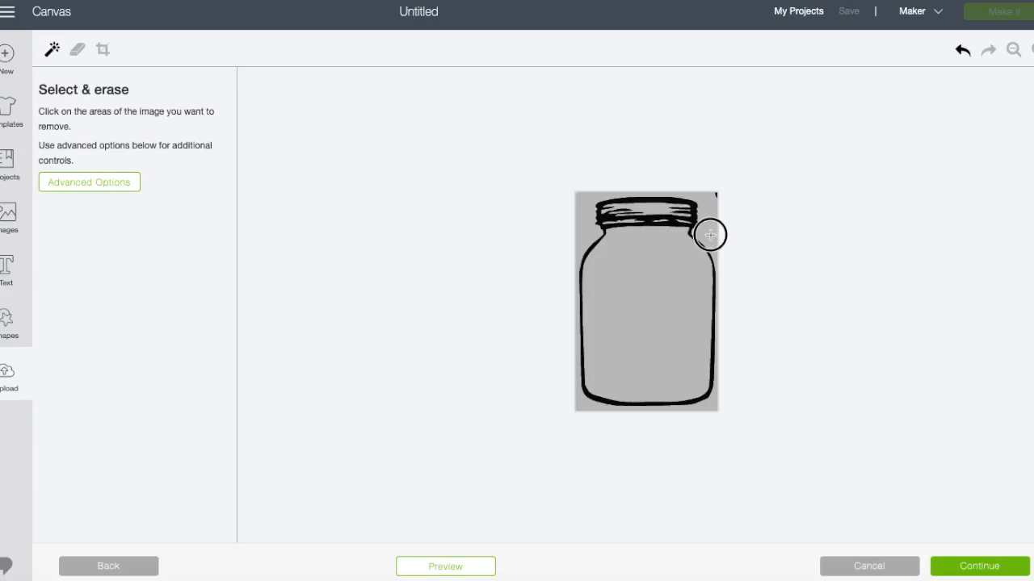
pyautogui.click(662, 289)
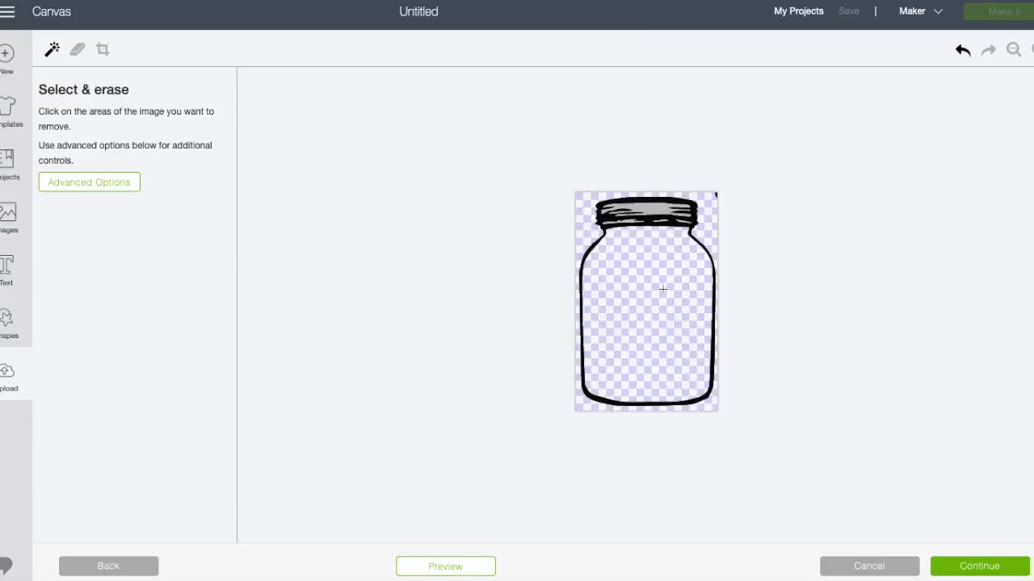
pyautogui.click(651, 208)
pyautogui.click(628, 220)
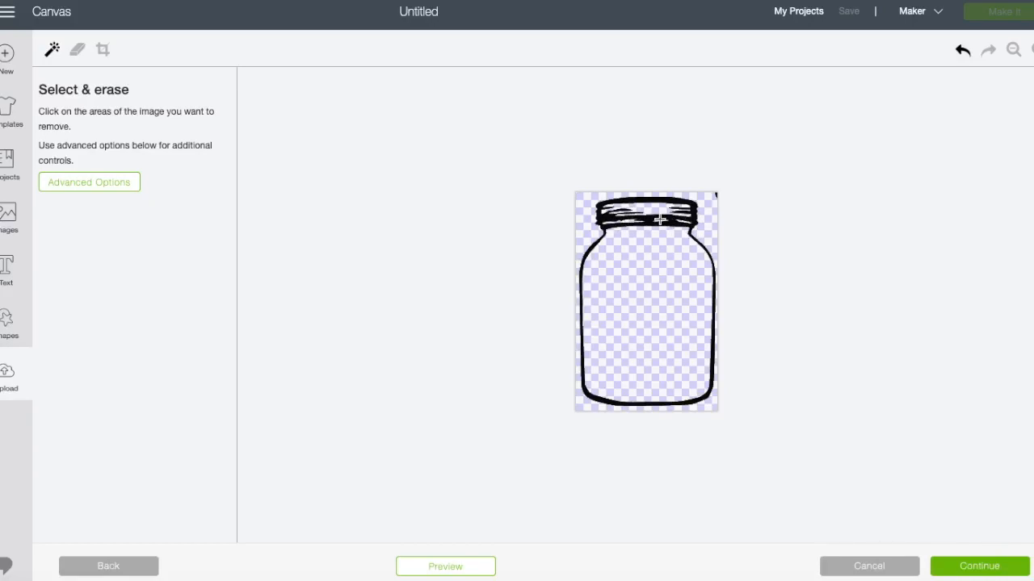
pyautogui.click(660, 220)
pyautogui.click(80, 52)
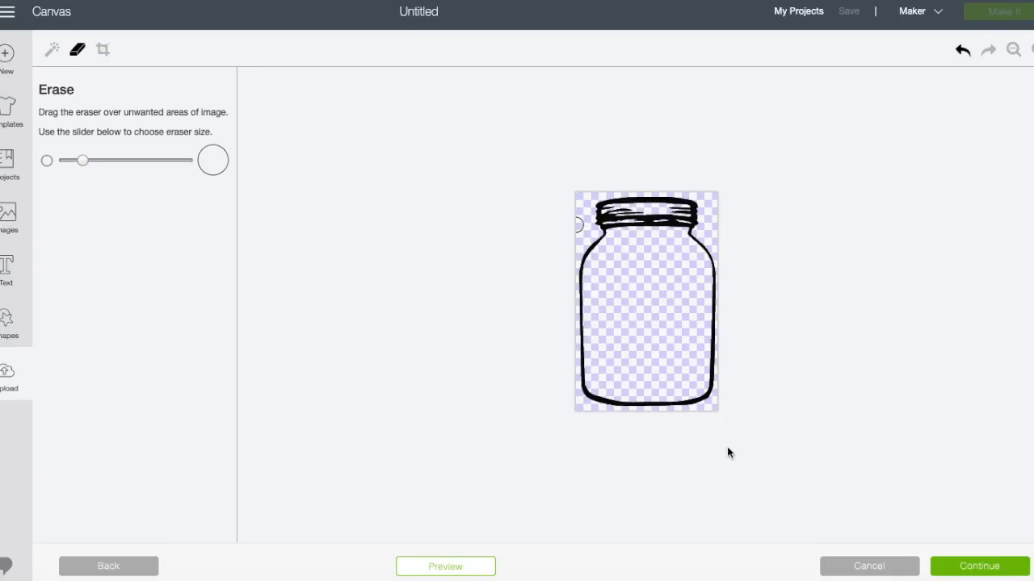
pyautogui.click(478, 571)
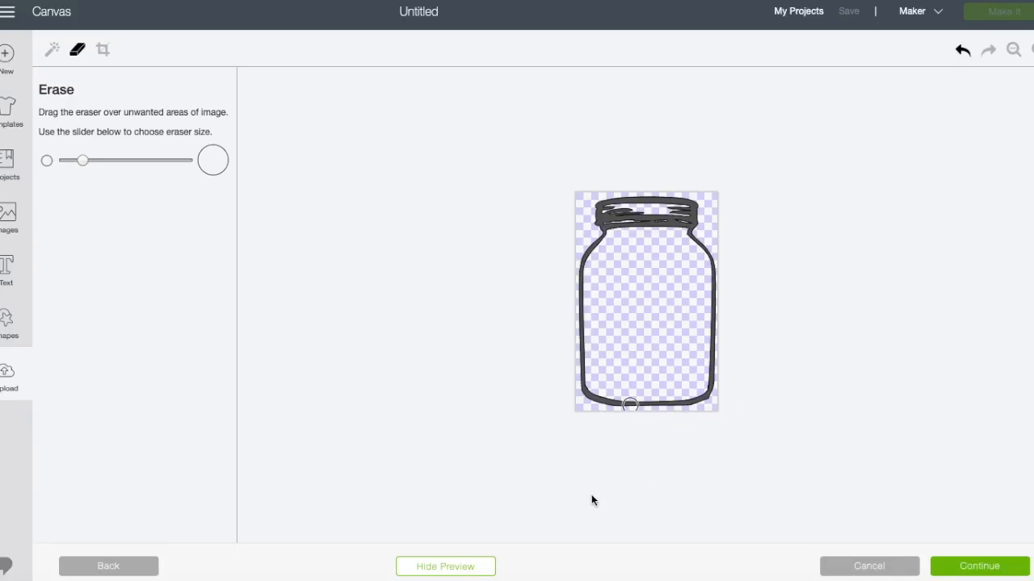
pyautogui.click(481, 570)
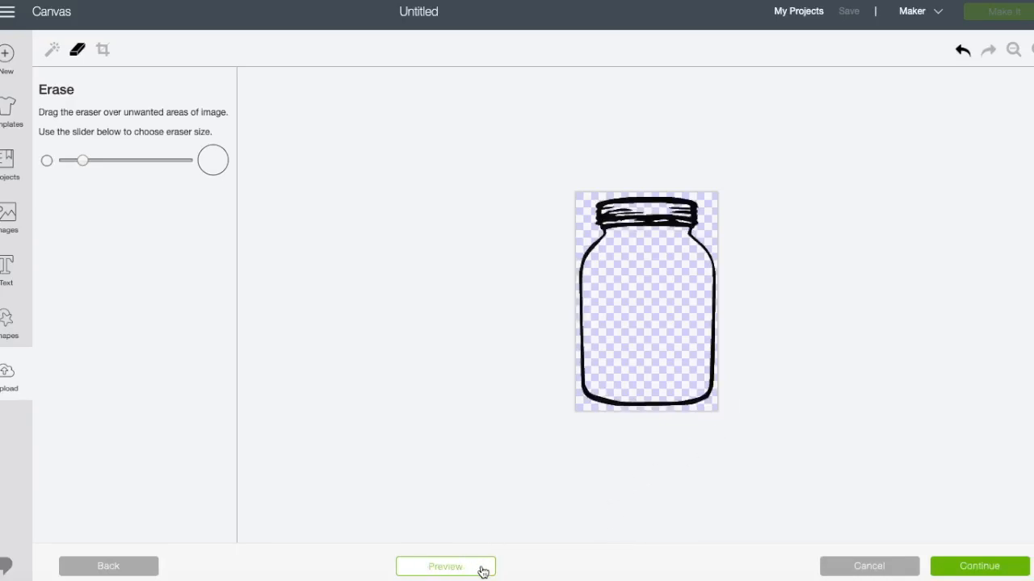
# Choose the Cut image version of the outlined mason jar and save the upload.
pyautogui.click(972, 570)
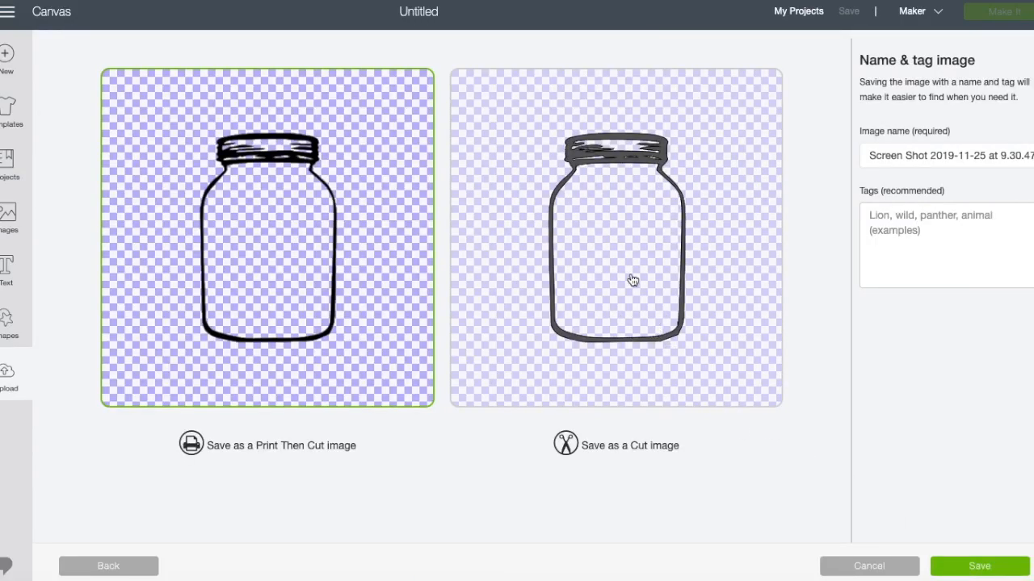
pyautogui.click(635, 336)
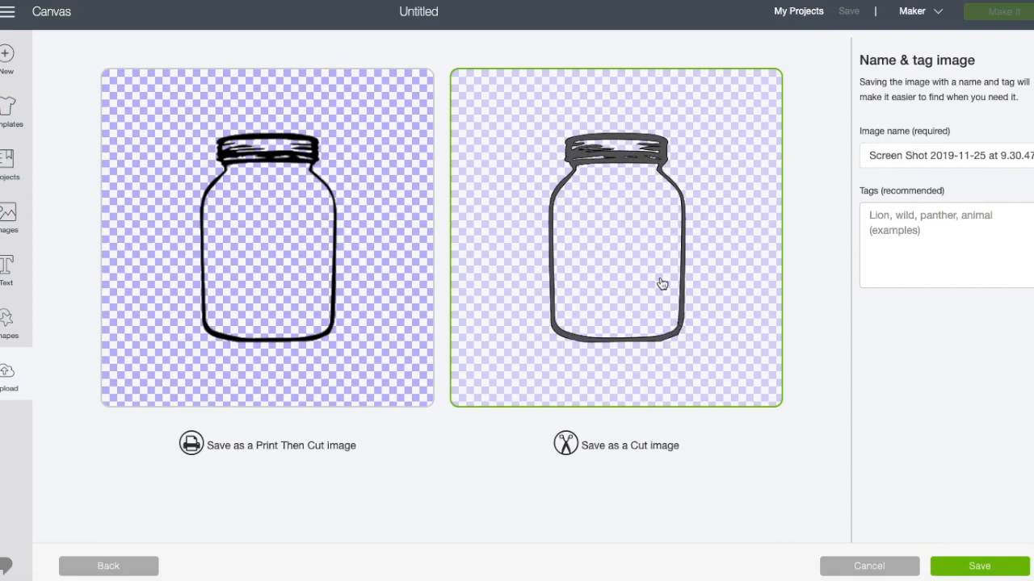
pyautogui.click(973, 568)
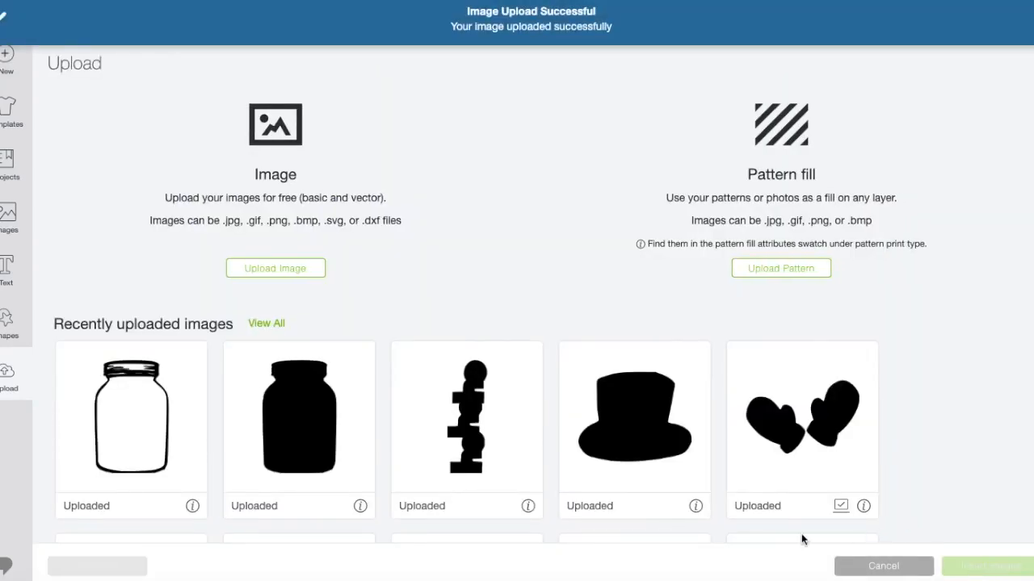
# Insert both the outlined and the solid mason jar uploads onto the canvas.
pyautogui.click(152, 425)
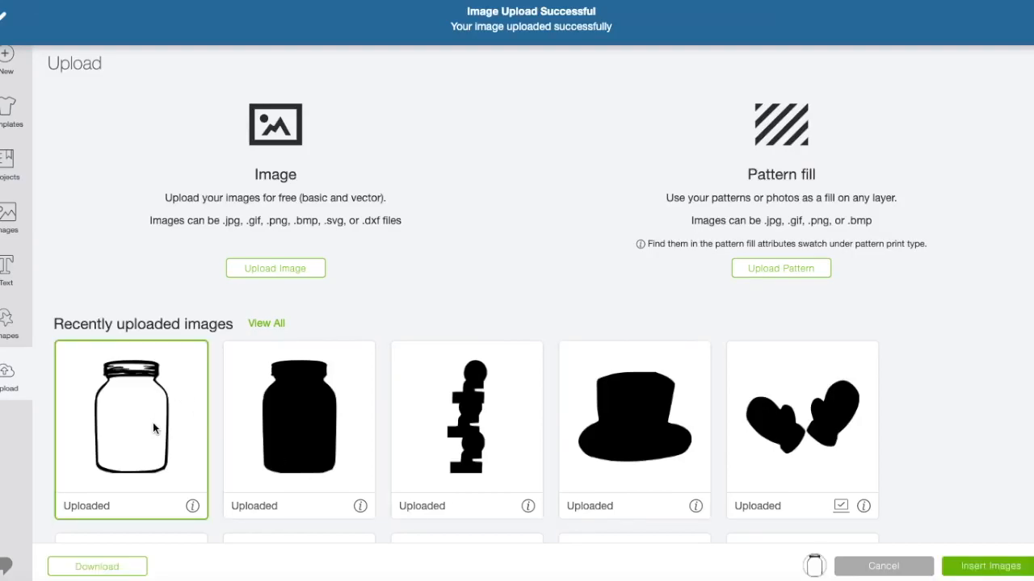
pyautogui.click(311, 449)
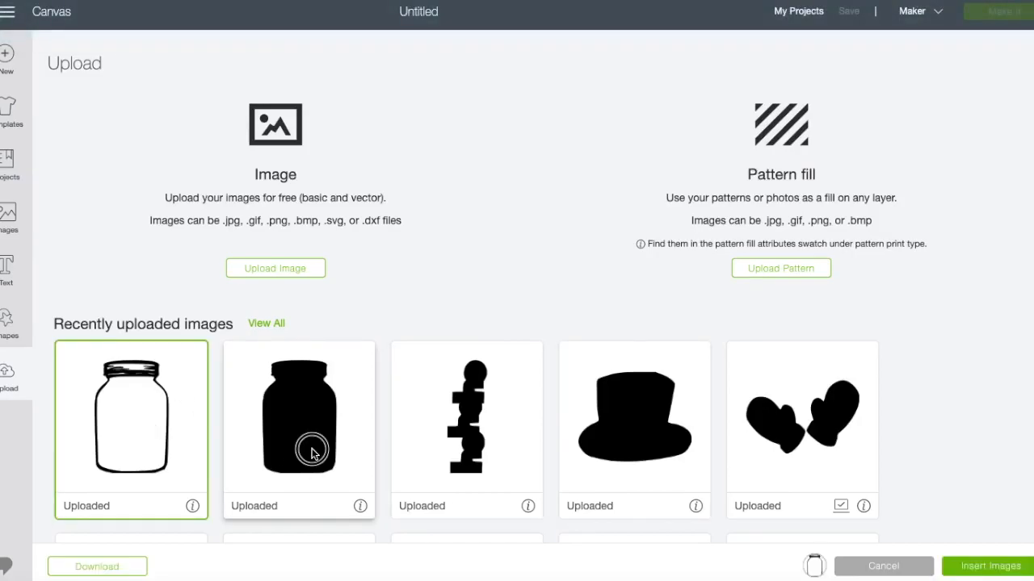
pyautogui.click(997, 566)
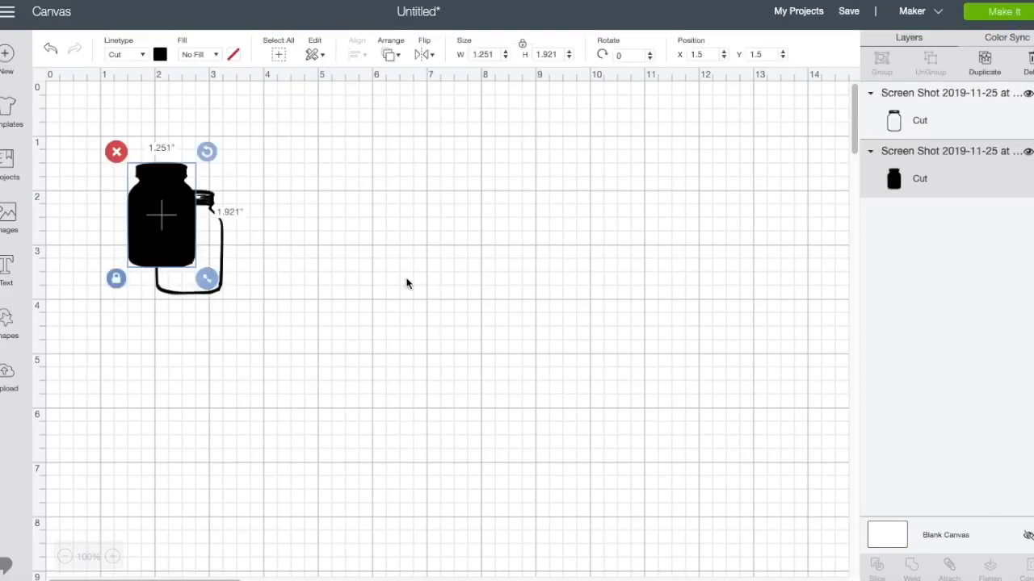
# Change the outlined jar's material color to light purple.
pyautogui.click(223, 258)
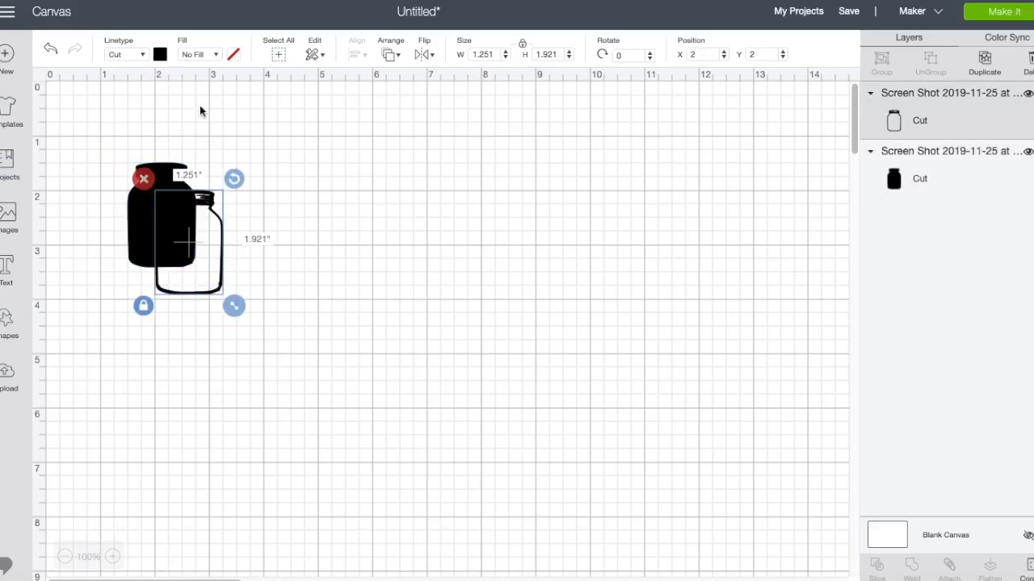
pyautogui.click(160, 54)
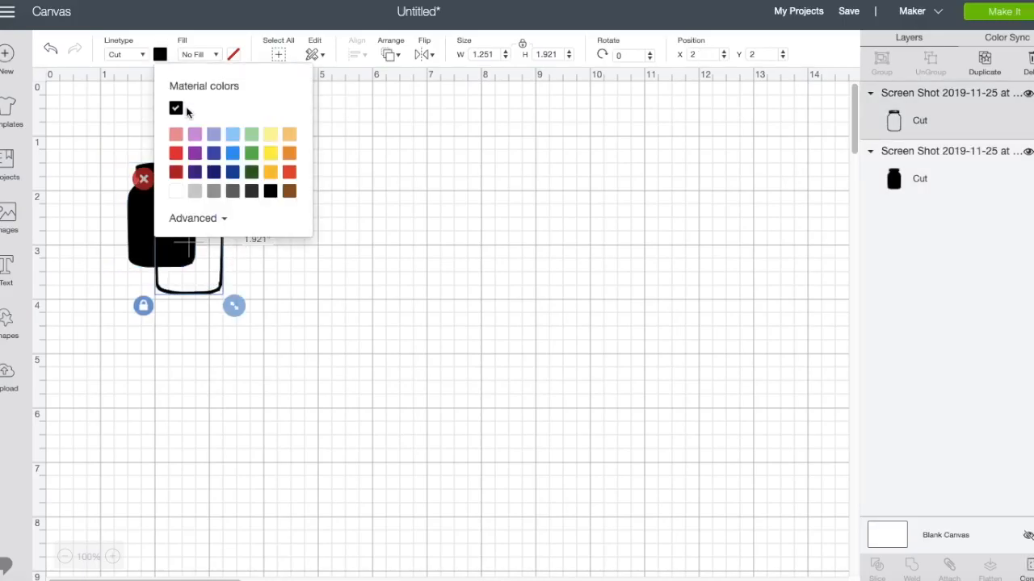
pyautogui.click(195, 134)
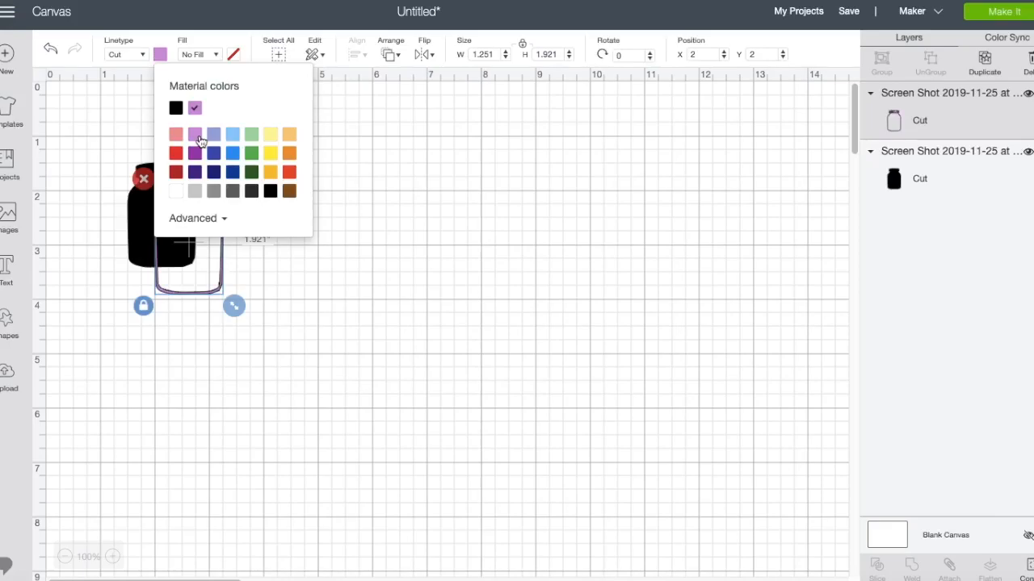
pyautogui.click(267, 302)
# Change the solid jar's material color to light gray.
pyautogui.click(139, 227)
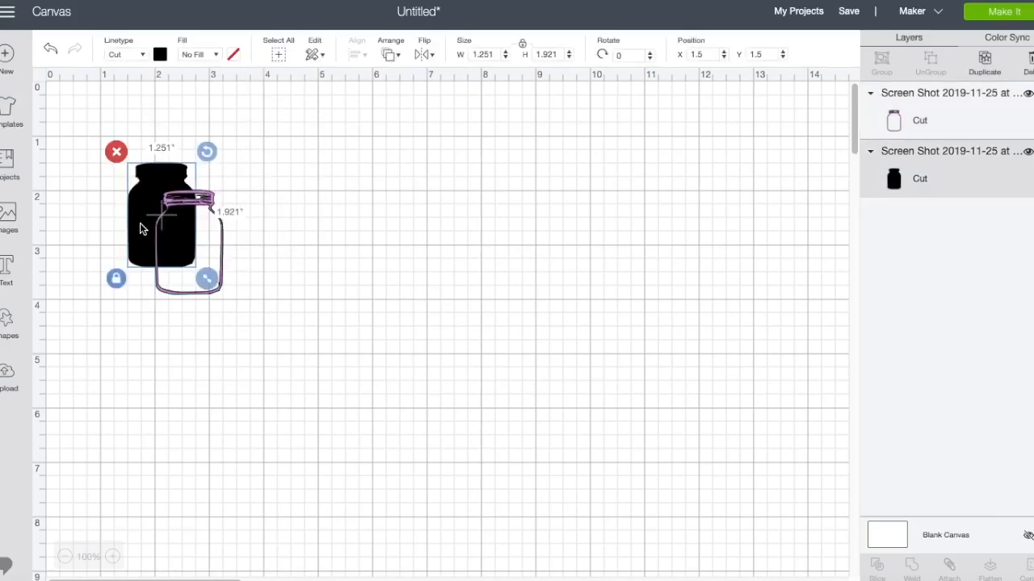
pyautogui.click(162, 54)
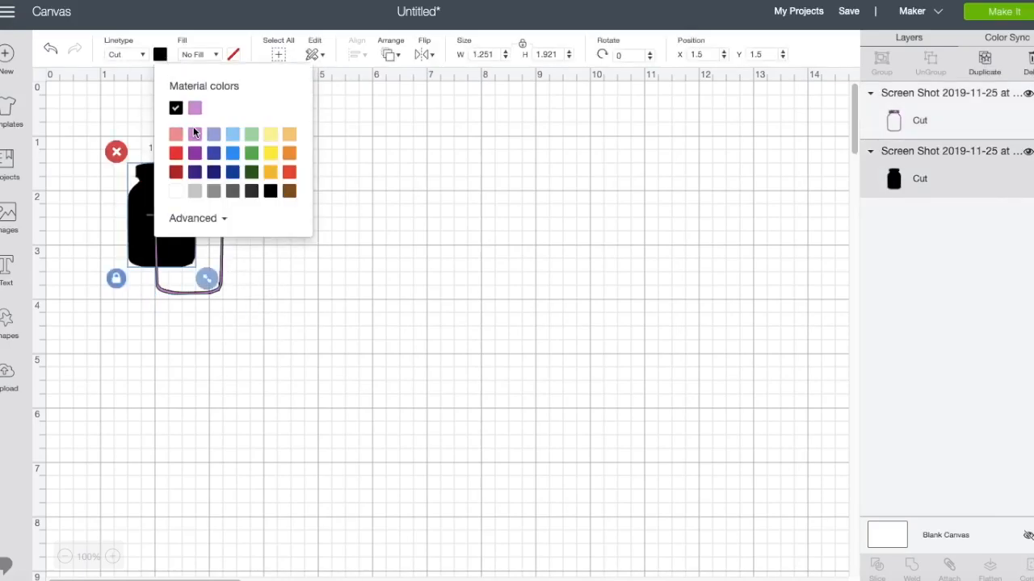
pyautogui.click(196, 194)
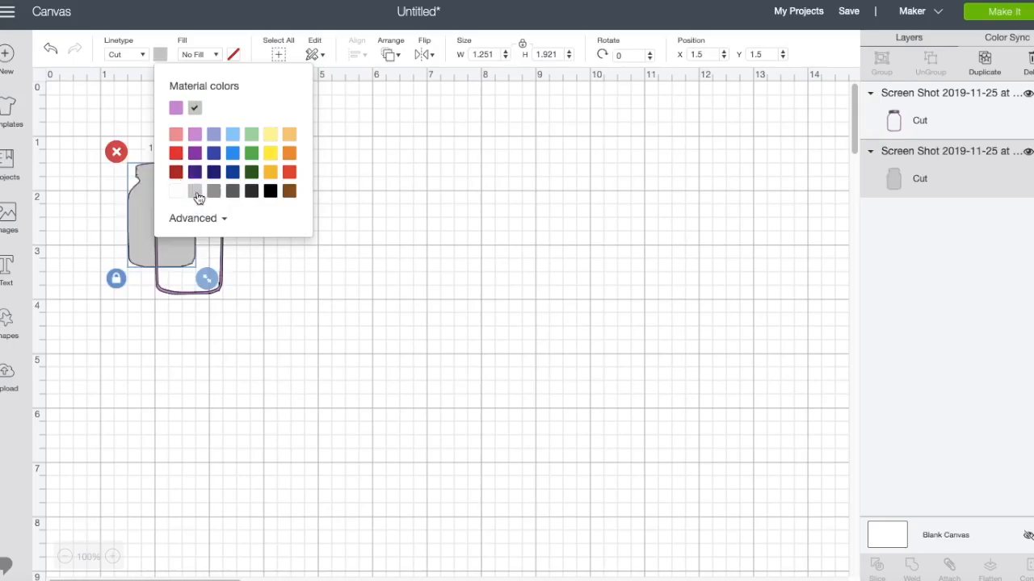
pyautogui.click(303, 267)
# Overlay the purple outline on the gray jar and enlarge both together to about 4.31 by 6.59 inches.
pyautogui.moveTo(223, 242); pyautogui.dragTo(194, 219)
pyautogui.click(264, 260)
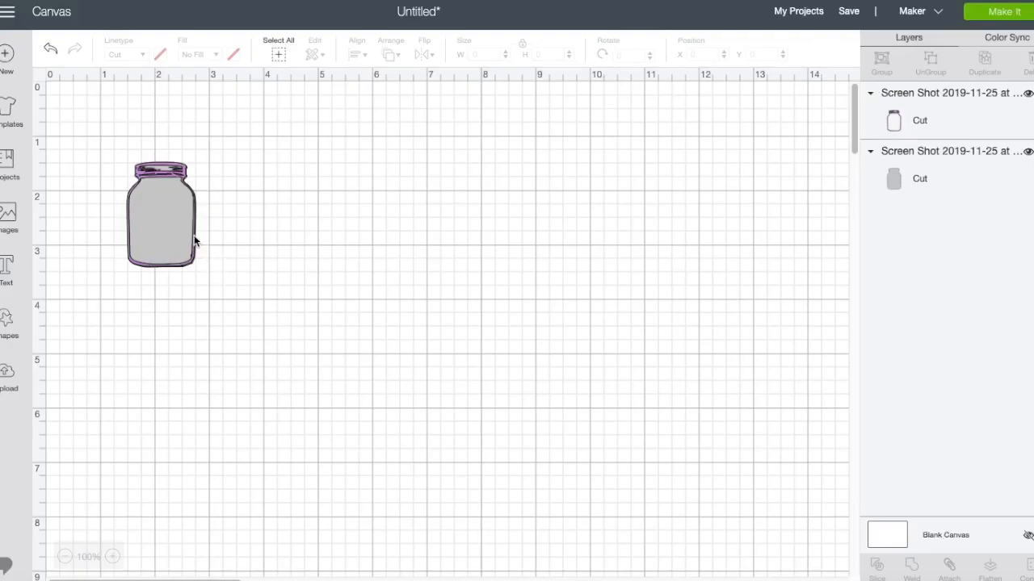
pyautogui.click(180, 202)
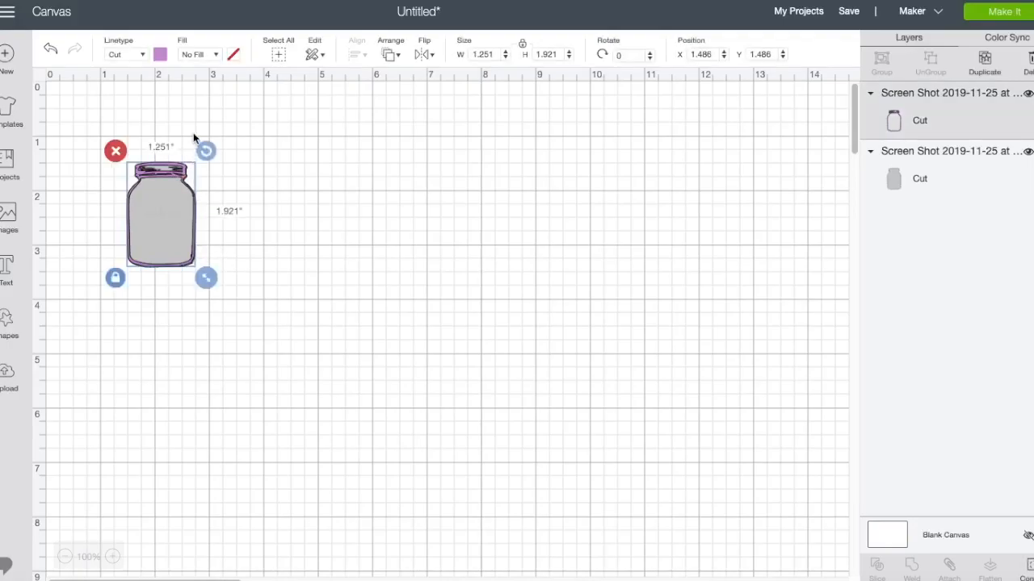
pyautogui.click(280, 60)
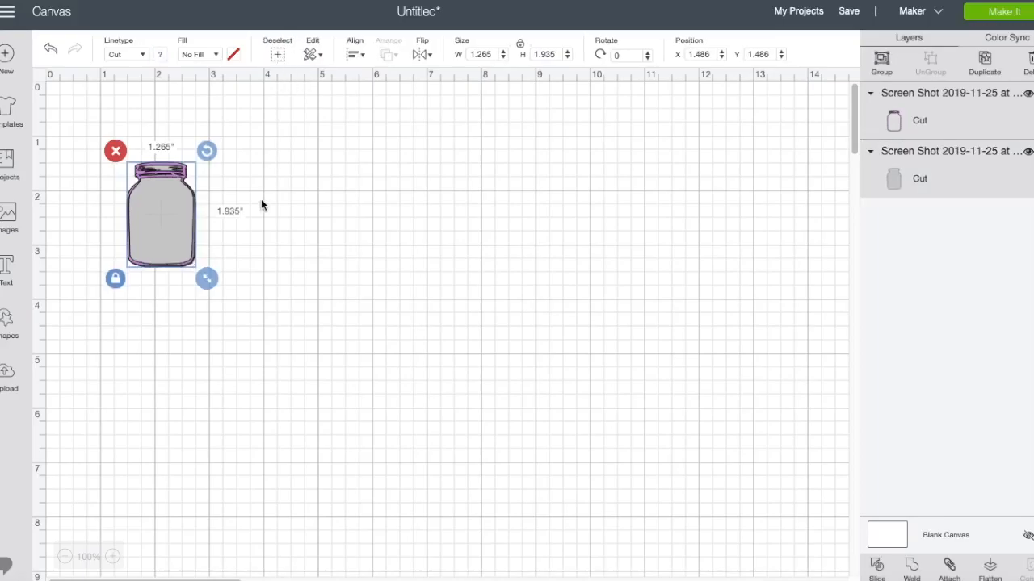
pyautogui.moveTo(207, 279); pyautogui.dragTo(371, 529)
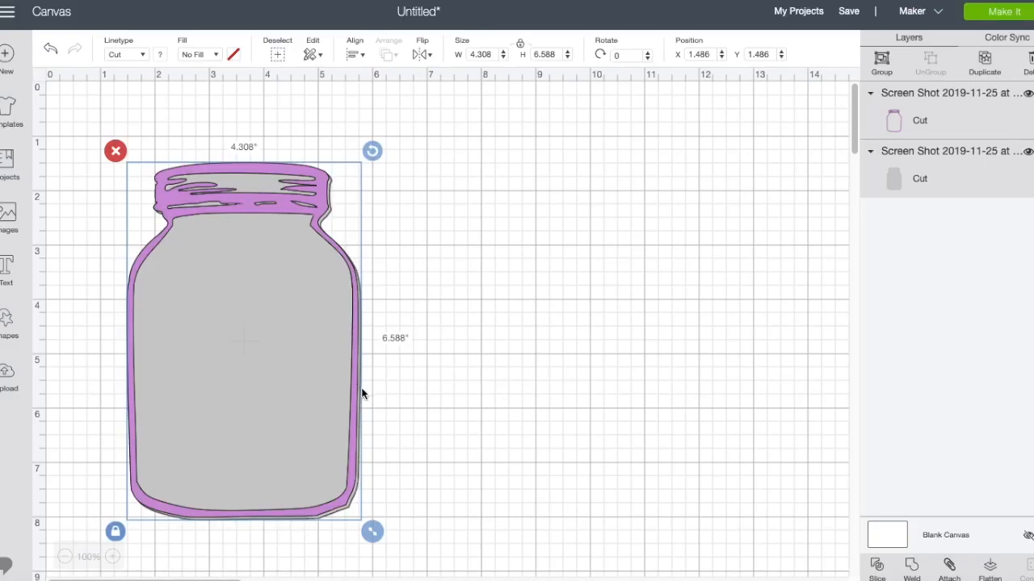
# Reposition both enlarged jars together and place the purple outline separately to the right of the gray jar.
pyautogui.moveTo(355, 388); pyautogui.dragTo(409, 354)
pyautogui.click(489, 370)
pyautogui.moveTo(401, 417); pyautogui.dragTo(655, 409)
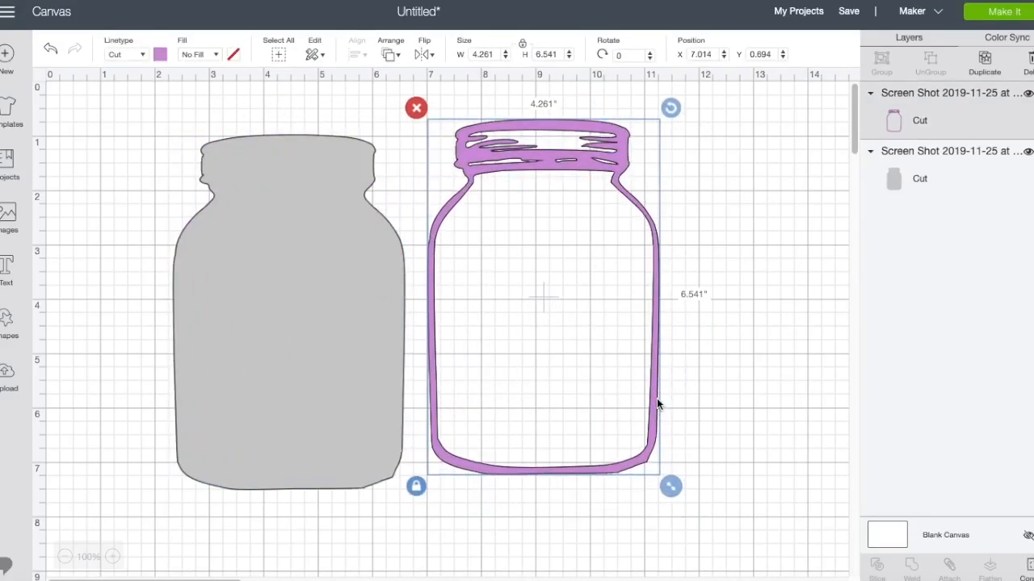
# Try a circle shrunk to about 0.125 inches near the gray jar's shoulder and delete it.
pyautogui.click(337, 259)
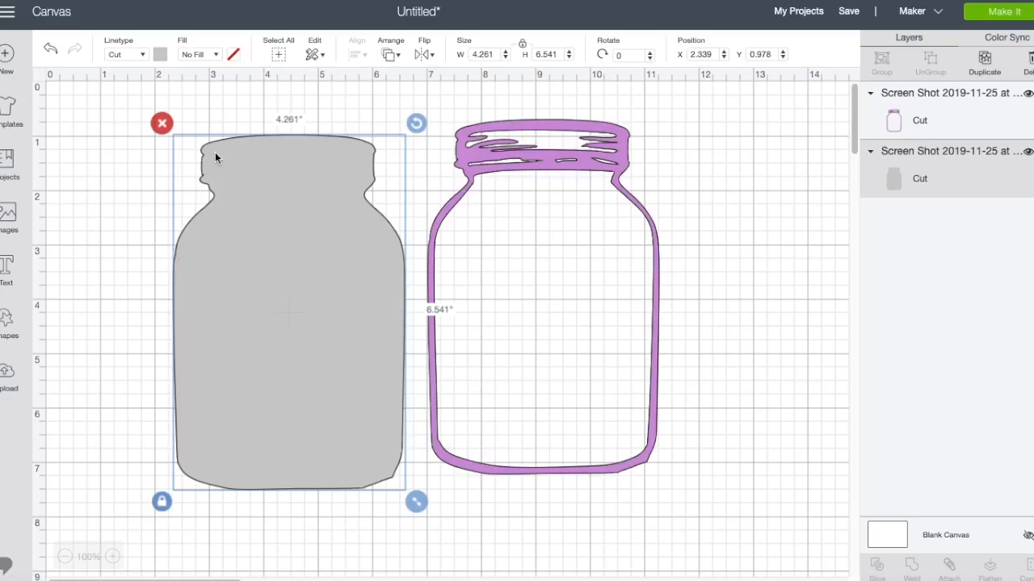
pyautogui.click(5, 323)
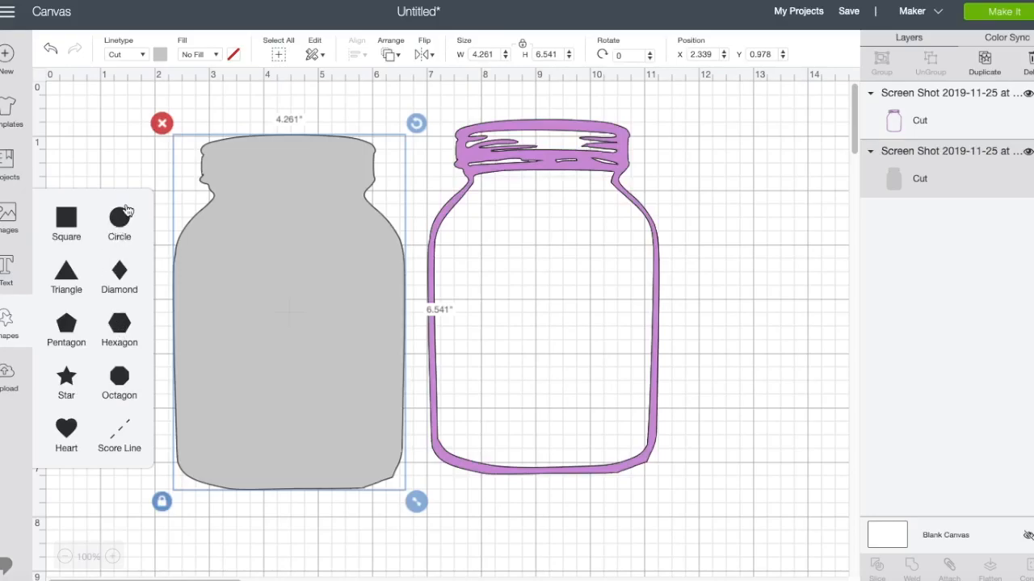
pyautogui.click(121, 222)
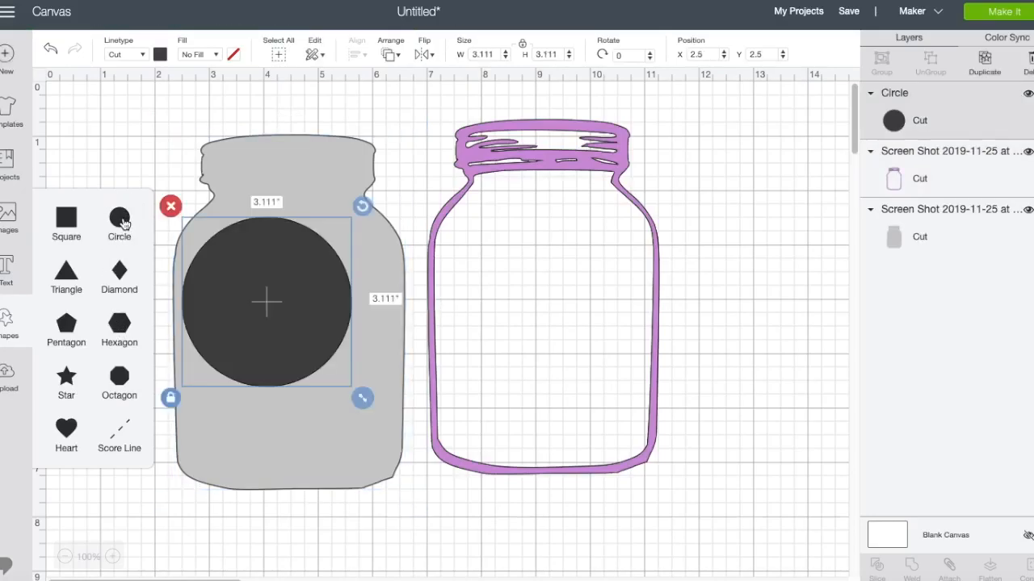
pyautogui.moveTo(362, 397); pyautogui.dragTo(196, 232)
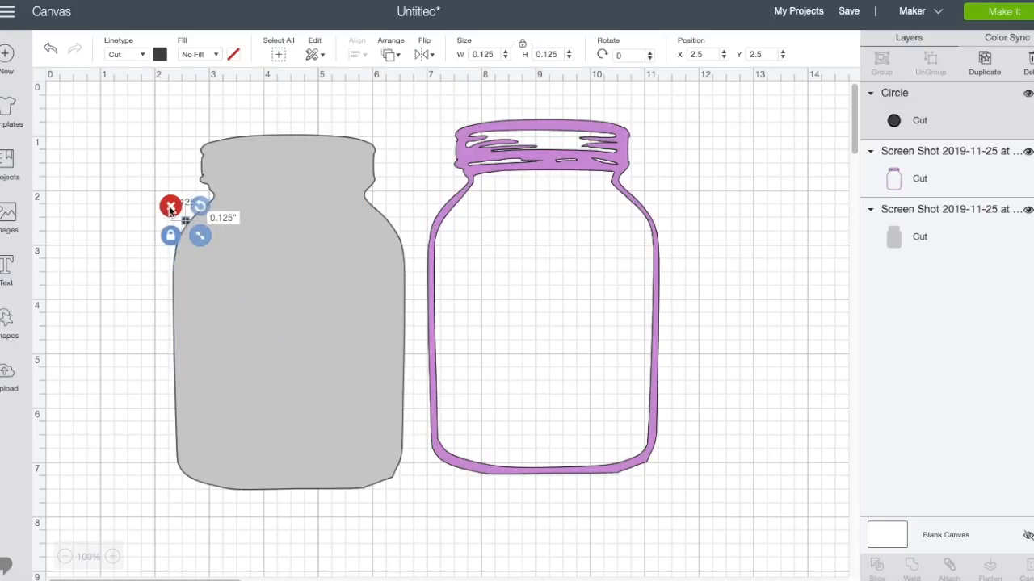
pyautogui.click(171, 207)
# Move the gray jar slightly farther left of the purple outline and deselect it.
pyautogui.moveTo(207, 247)
pyautogui.mouseDown()
pyautogui.moveTo(261, 194)
pyautogui.moveTo(213, 221)
pyautogui.moveTo(234, 342)
pyautogui.moveTo(253, 242)
pyautogui.moveTo(169, 254)
pyautogui.moveTo(192, 246)
pyautogui.mouseUp()
pyautogui.click(103, 232)
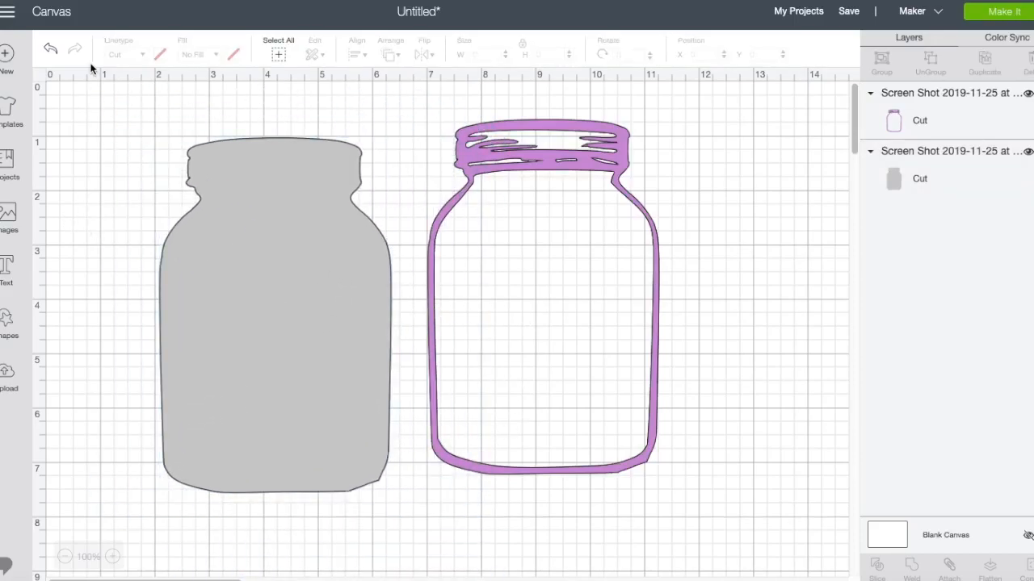
# Undo the last move of the gray jar and the deletion of the small circle.
pyautogui.click(49, 49)
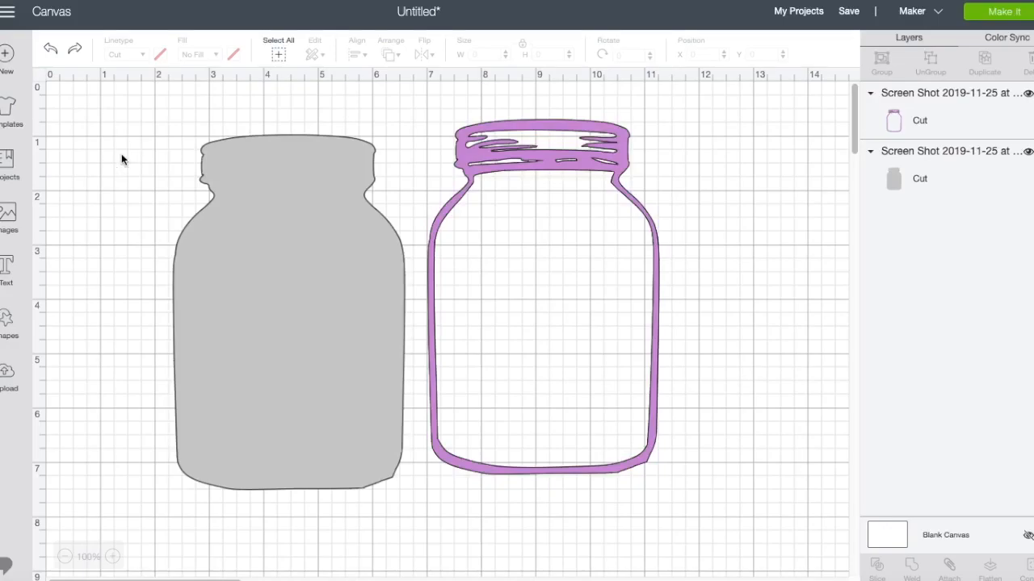
pyautogui.click(50, 50)
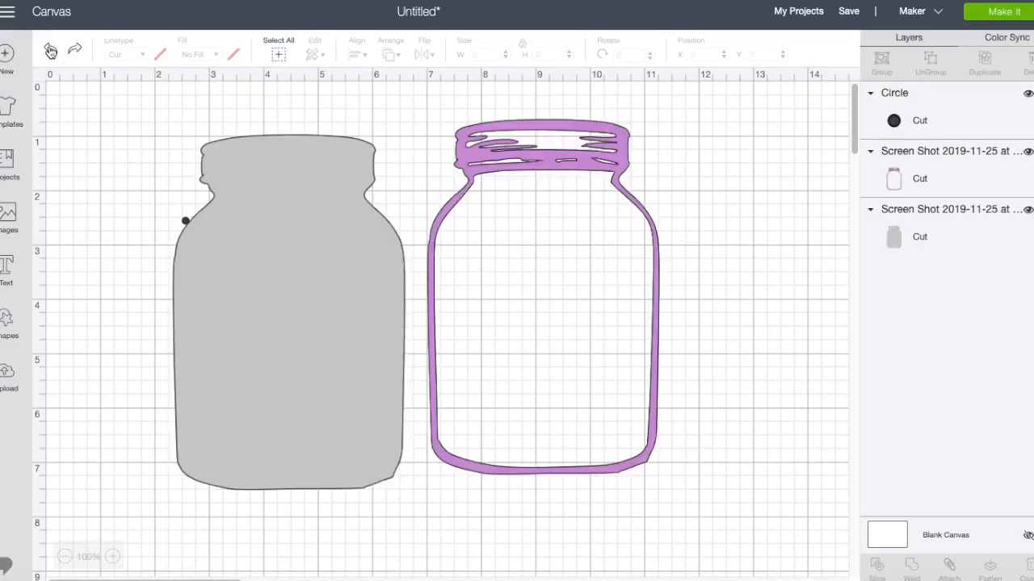
# Try the 0.125-inch circle on the gray jar's lid near its upper edge, pull it off the jar and delete it.
pyautogui.moveTo(185, 223); pyautogui.dragTo(211, 153)
pyautogui.click(154, 166)
pyautogui.click(365, 338)
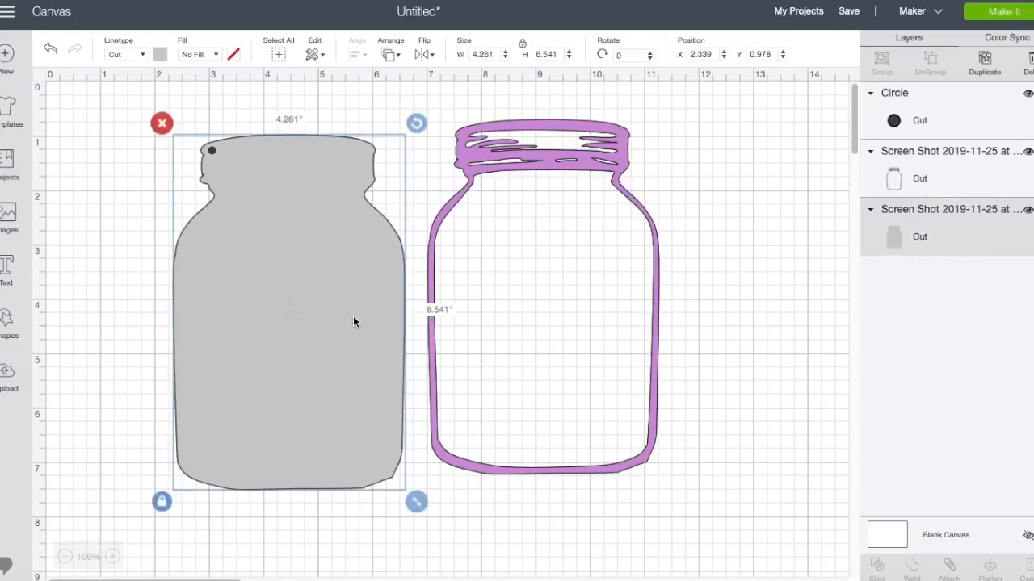
pyautogui.click(287, 94)
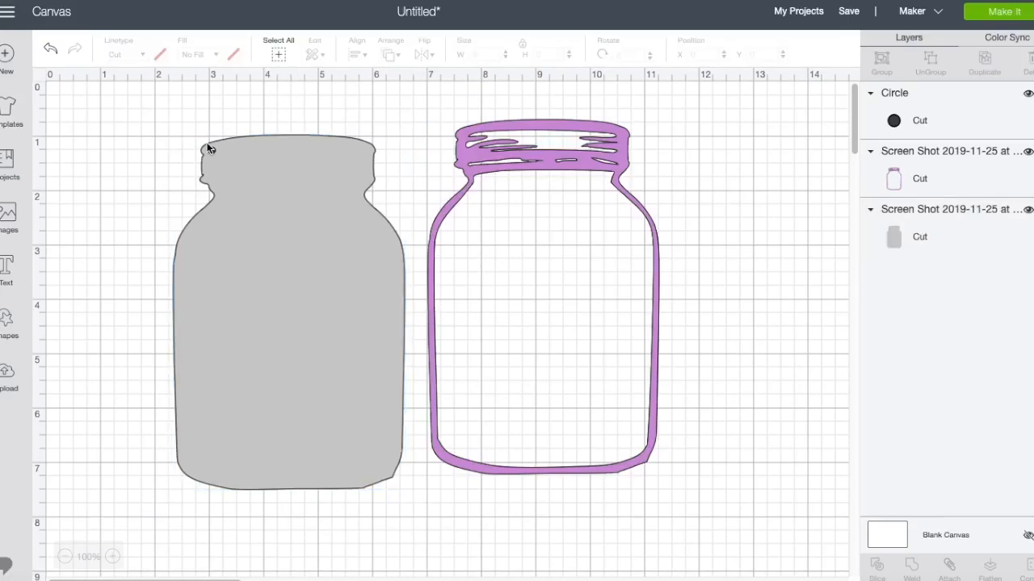
pyautogui.moveTo(212, 151); pyautogui.dragTo(126, 136)
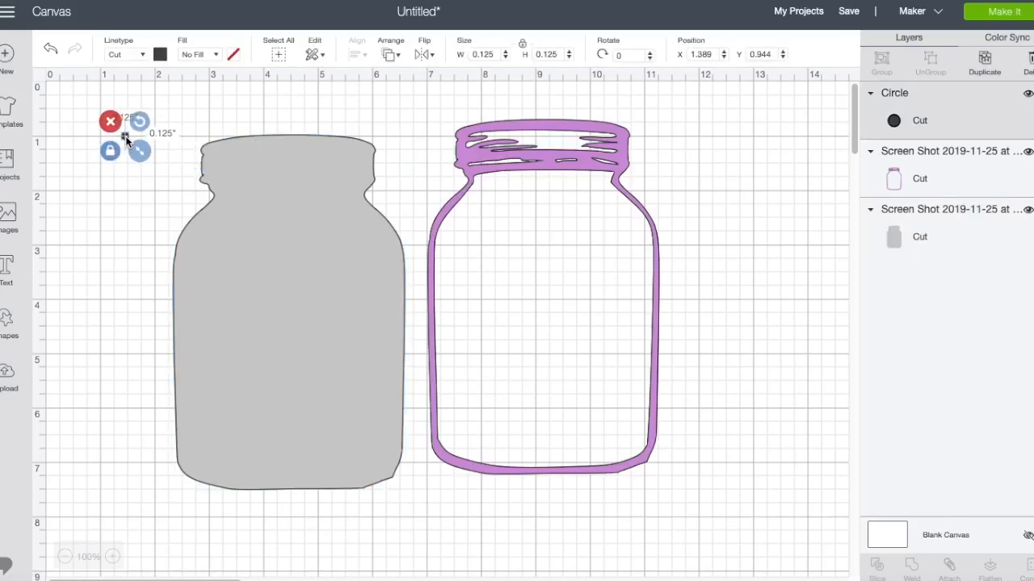
pyautogui.press('Delete')
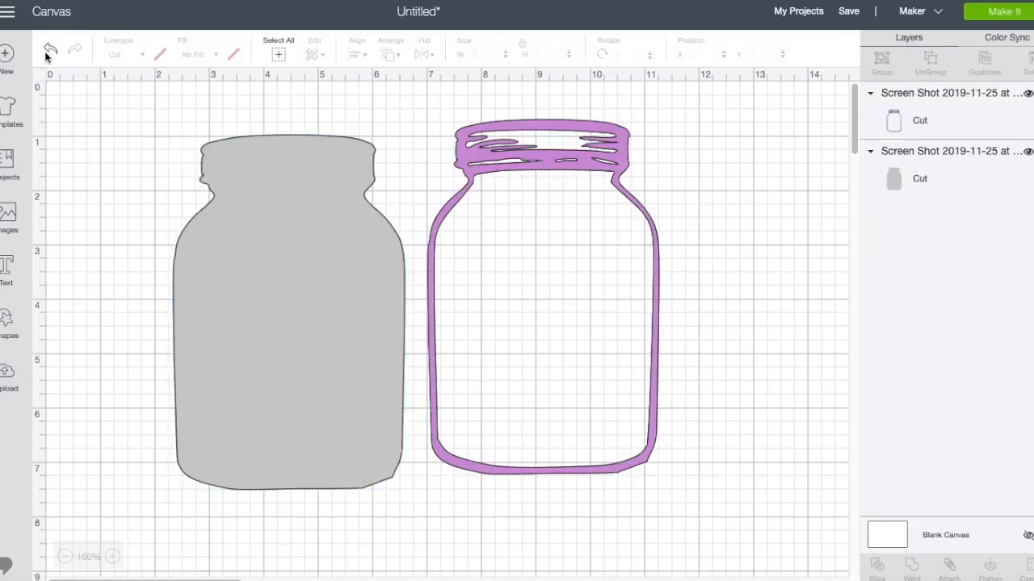
# Save the project under the name Jar Album.
pyautogui.click(847, 13)
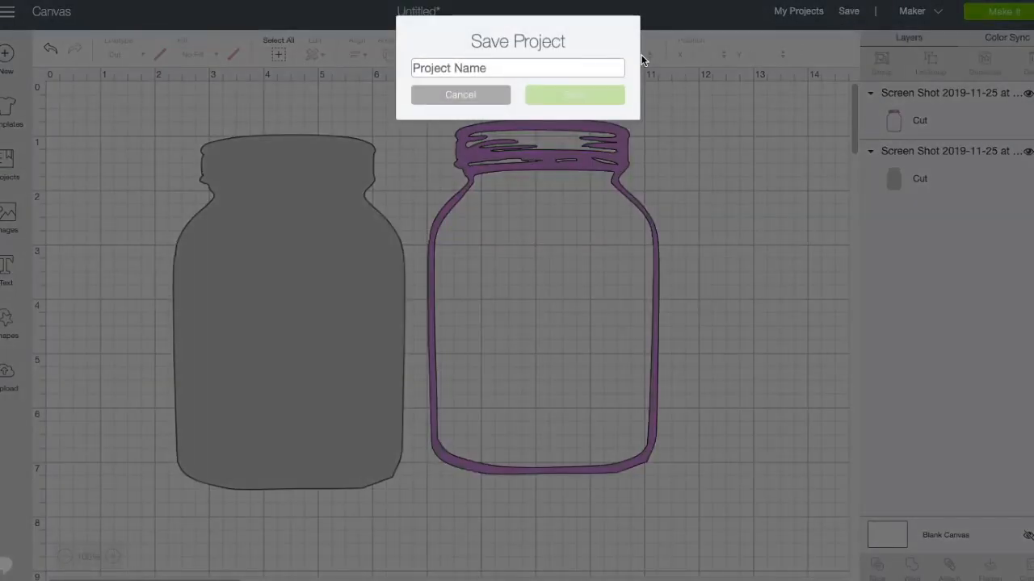
pyautogui.write('Jar Album')
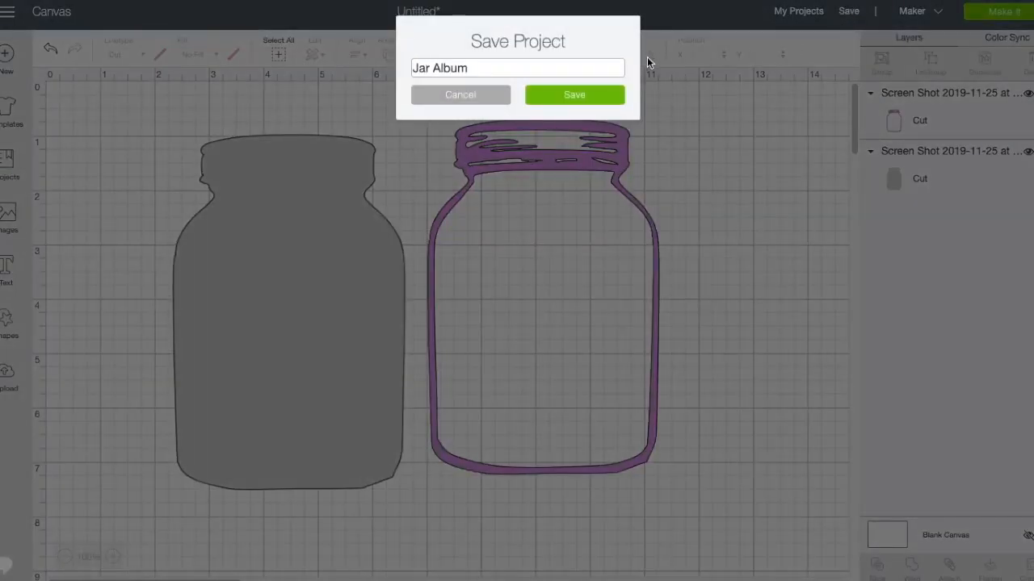
pyautogui.click(591, 96)
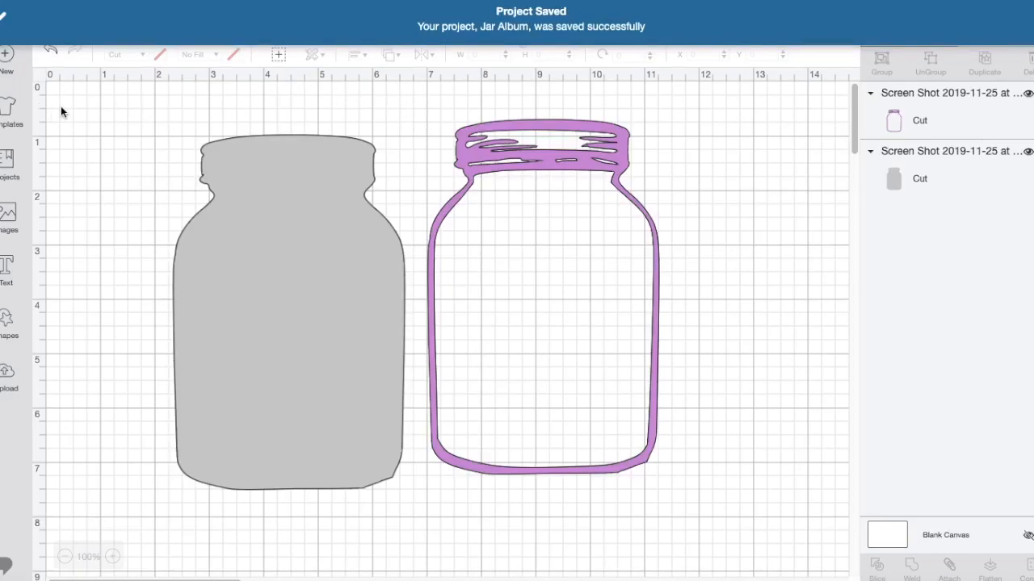
# Start a new project and choose the solid black beanie from the recently uploaded images.
pyautogui.click(6, 60)
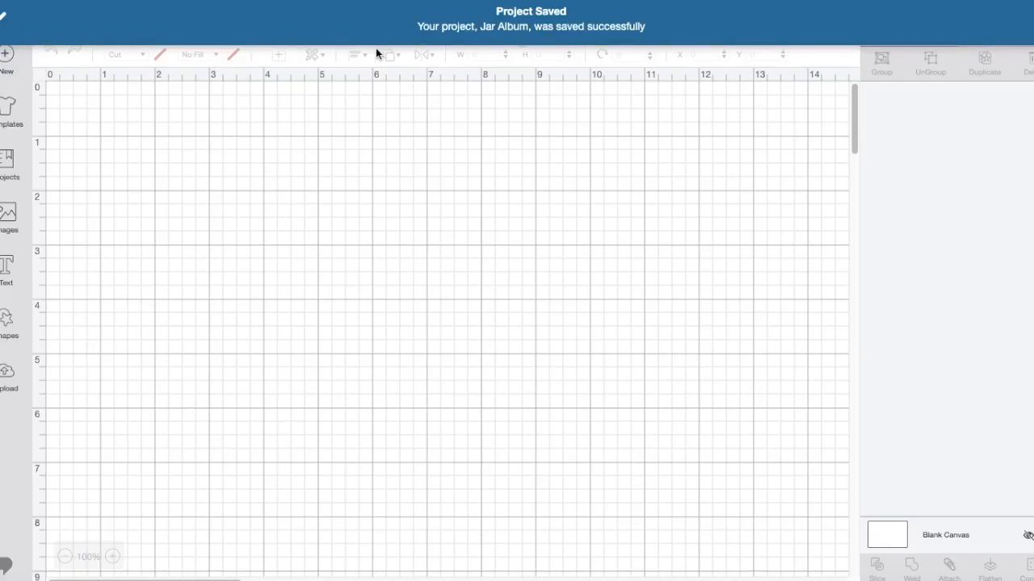
pyautogui.click(7, 376)
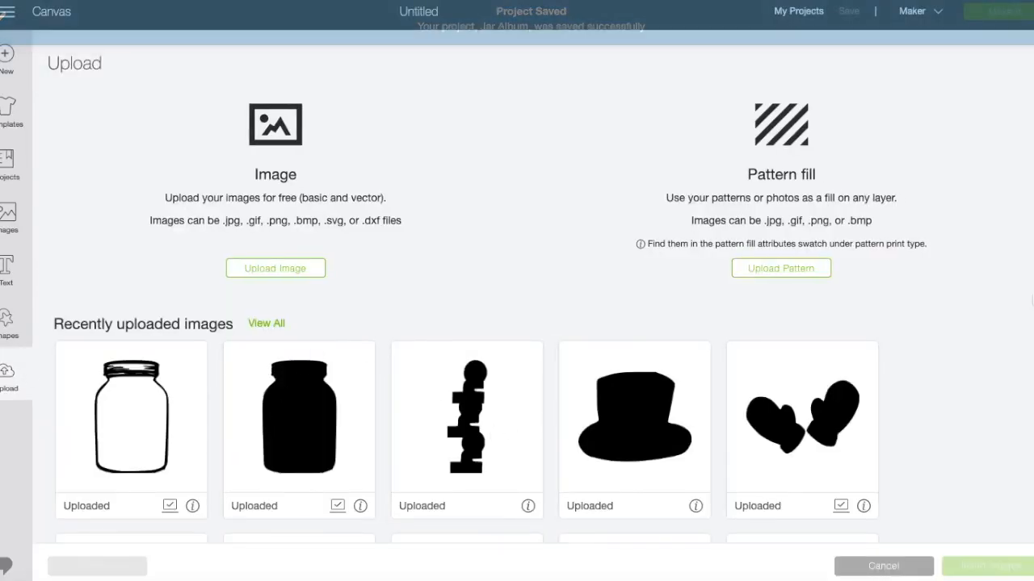
pyautogui.scroll(-5, 491, 317)
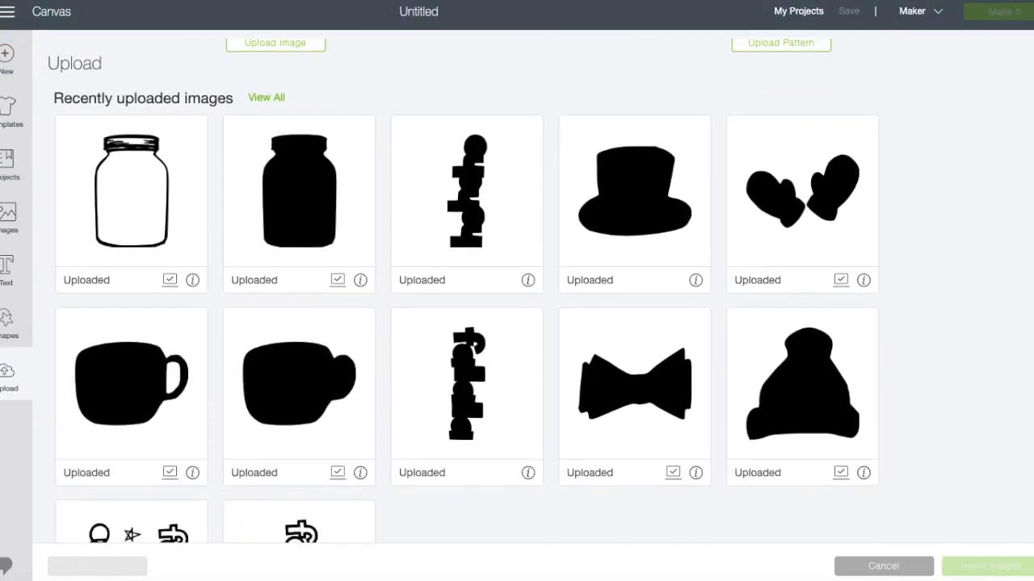
pyautogui.scroll(-1, 490, 318)
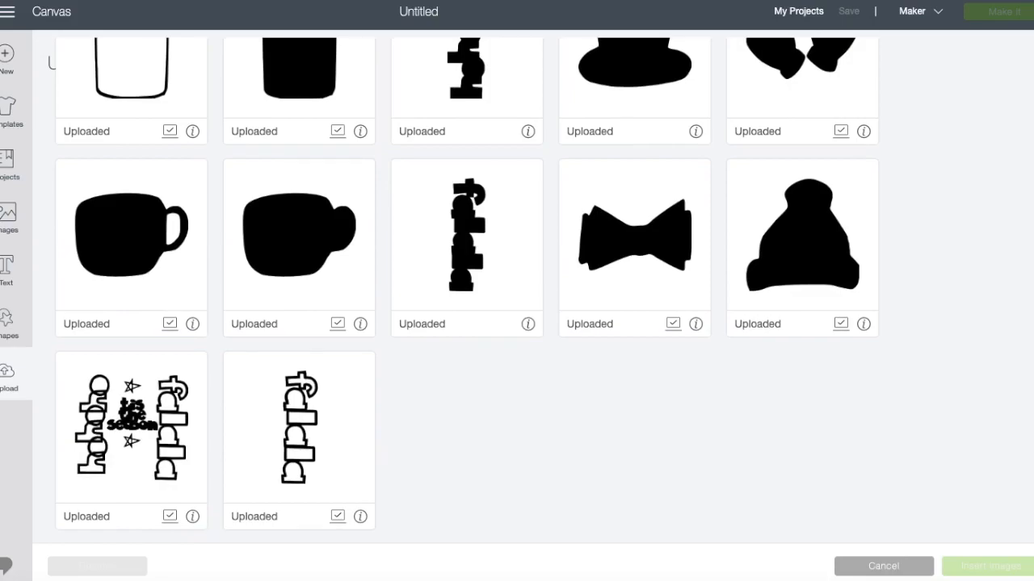
pyautogui.click(836, 259)
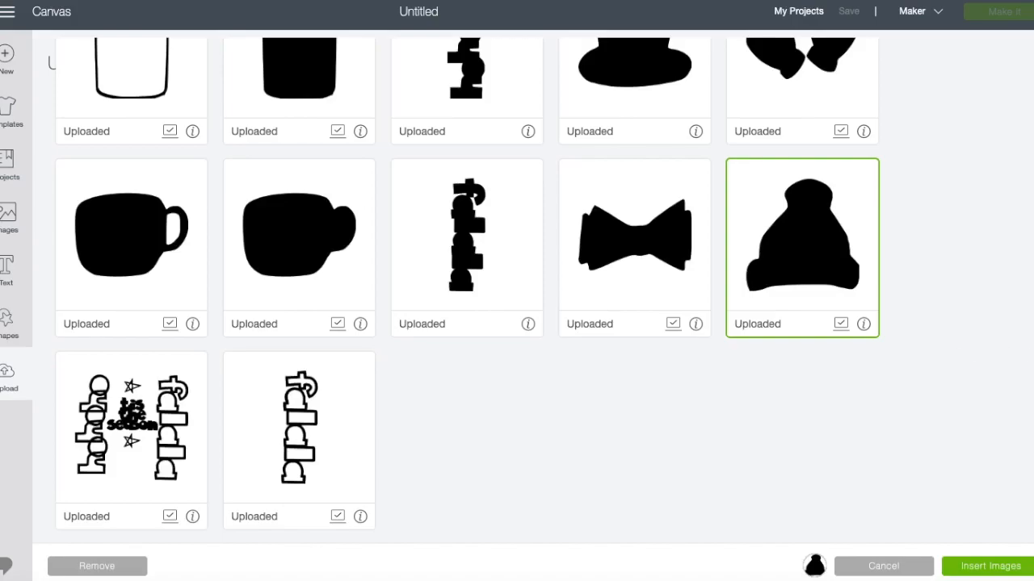
# Show all uploaded images and add the outlined beanie to the selection.
pyautogui.scroll(5, 503, 120)
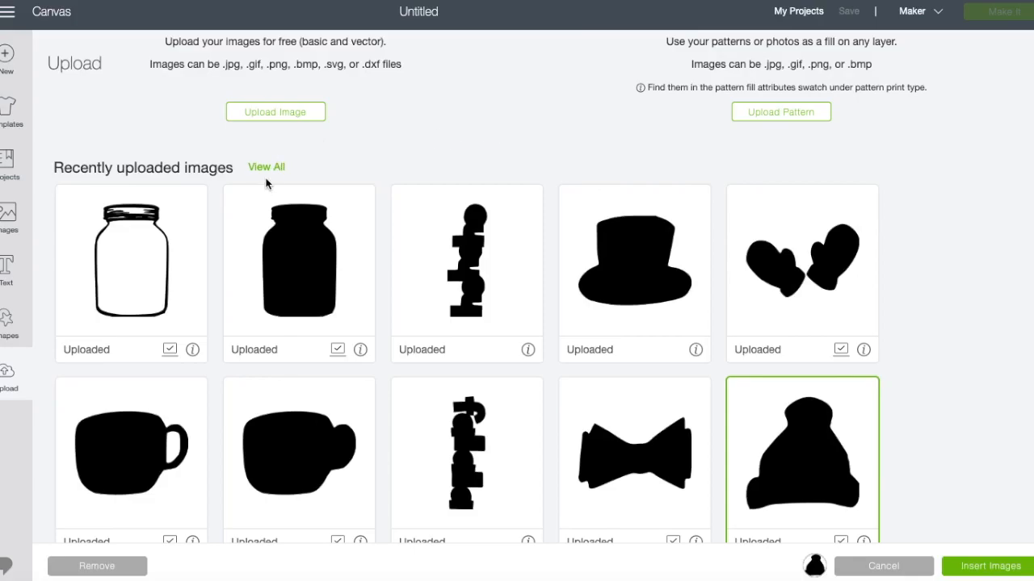
pyautogui.click(267, 167)
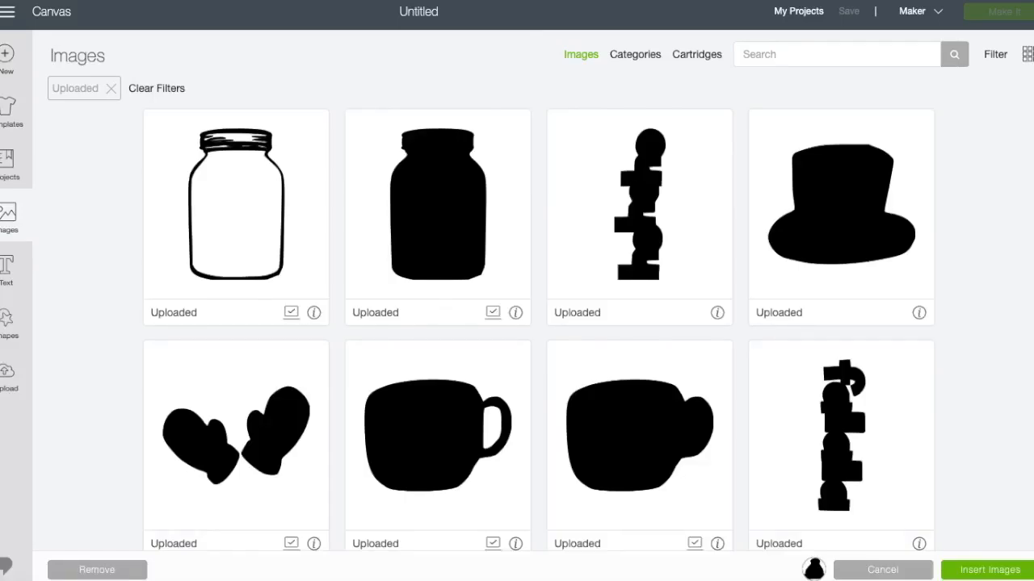
pyautogui.scroll(-10, 538, 334)
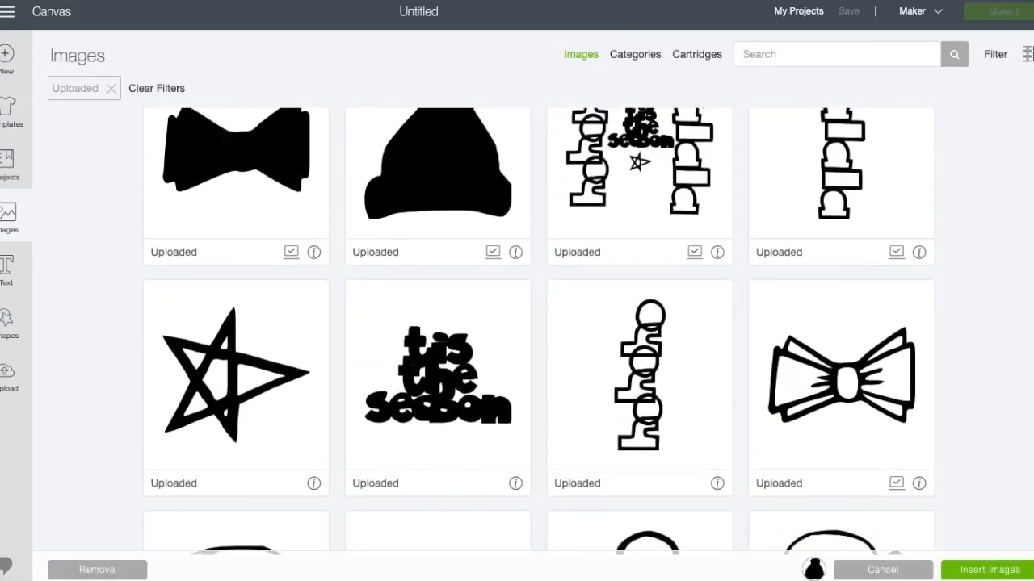
pyautogui.scroll(-5, 646, 374)
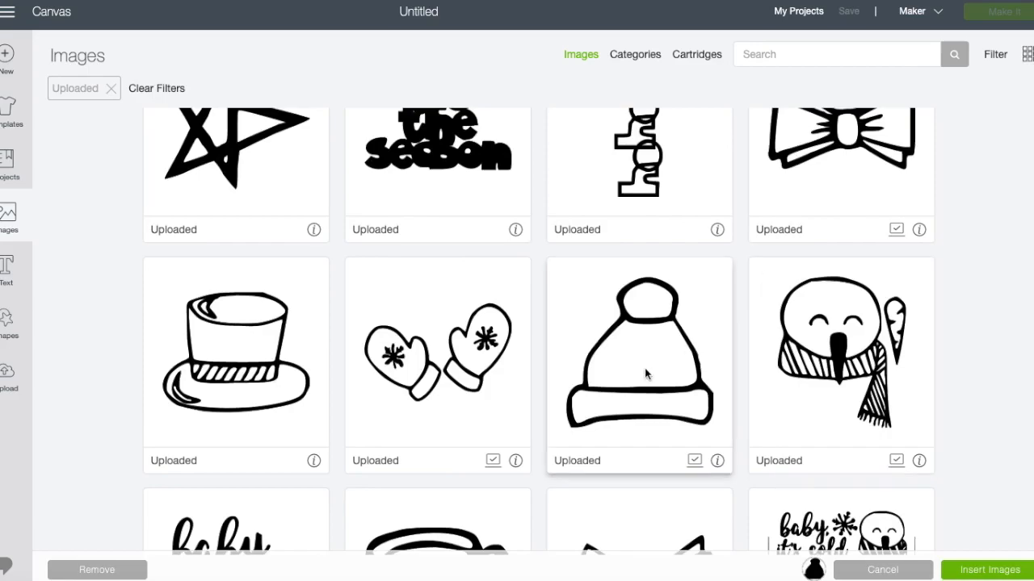
pyautogui.click(646, 372)
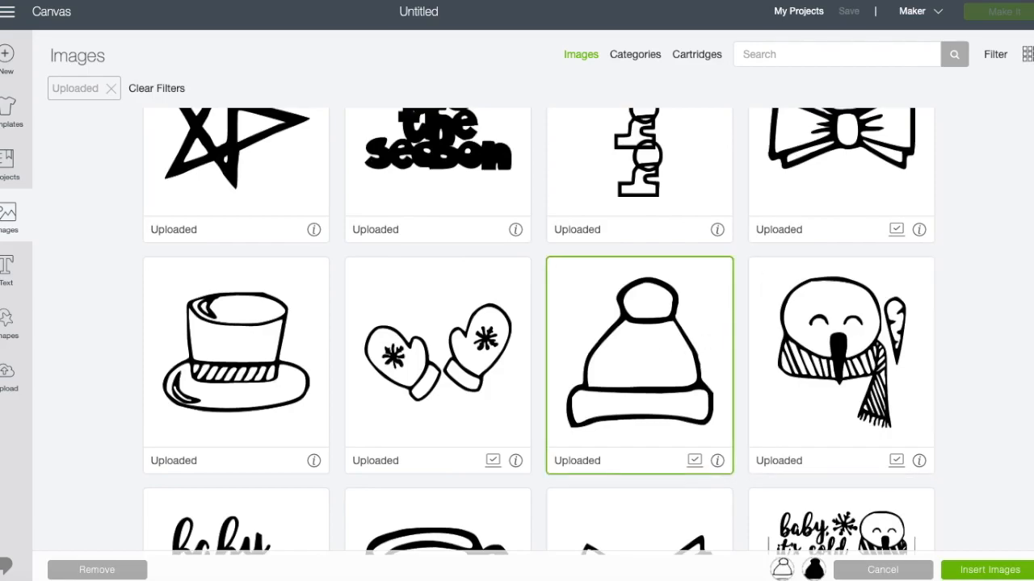
# Pick the solid beanie again and insert the solid and outlined beanies onto the canvas.
pyautogui.scroll(5, 453, 265)
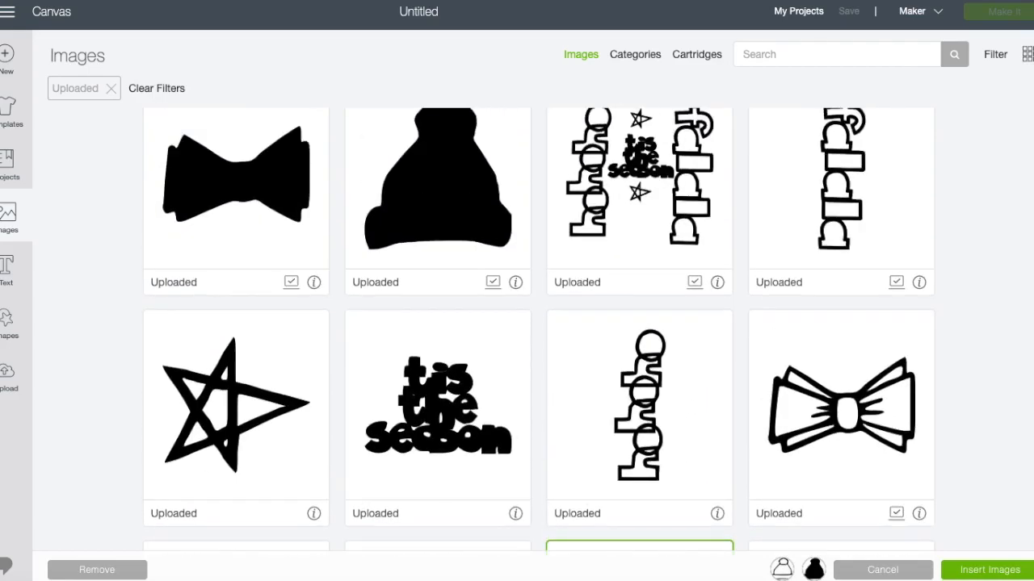
pyautogui.click(452, 265)
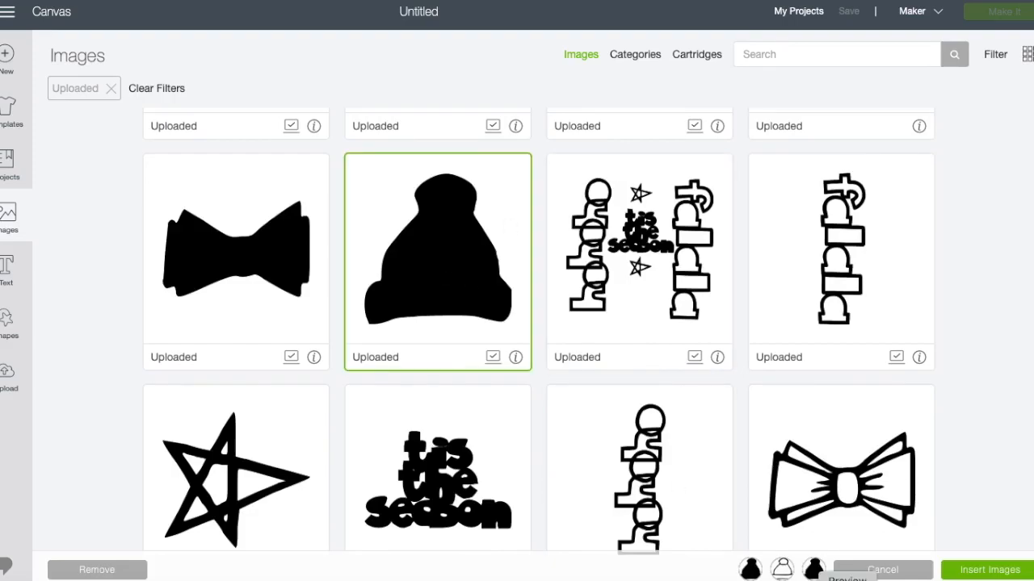
pyautogui.click(990, 571)
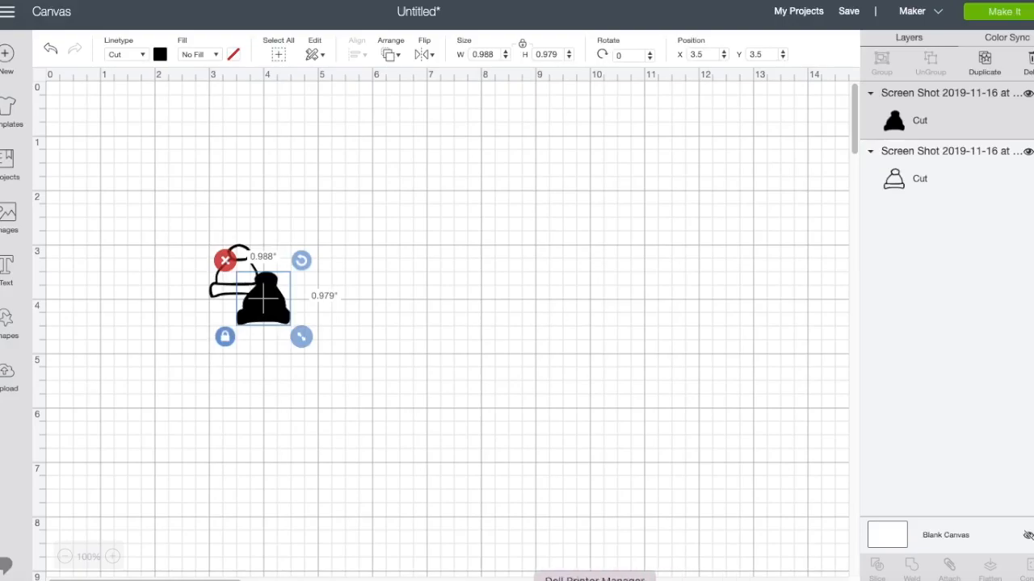
# Change the outlined beanie's material color to light green.
pyautogui.click(221, 300)
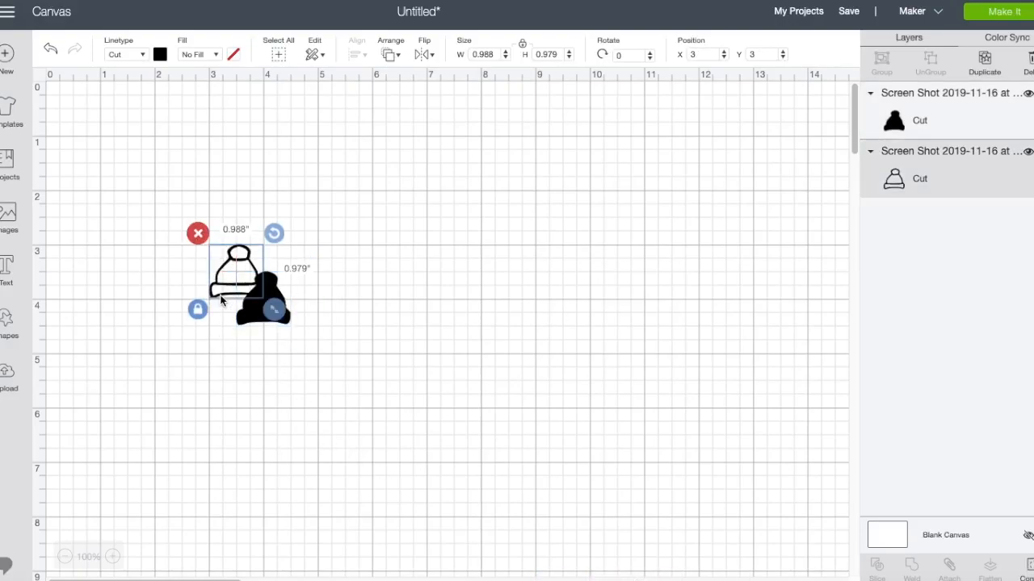
pyautogui.click(160, 54)
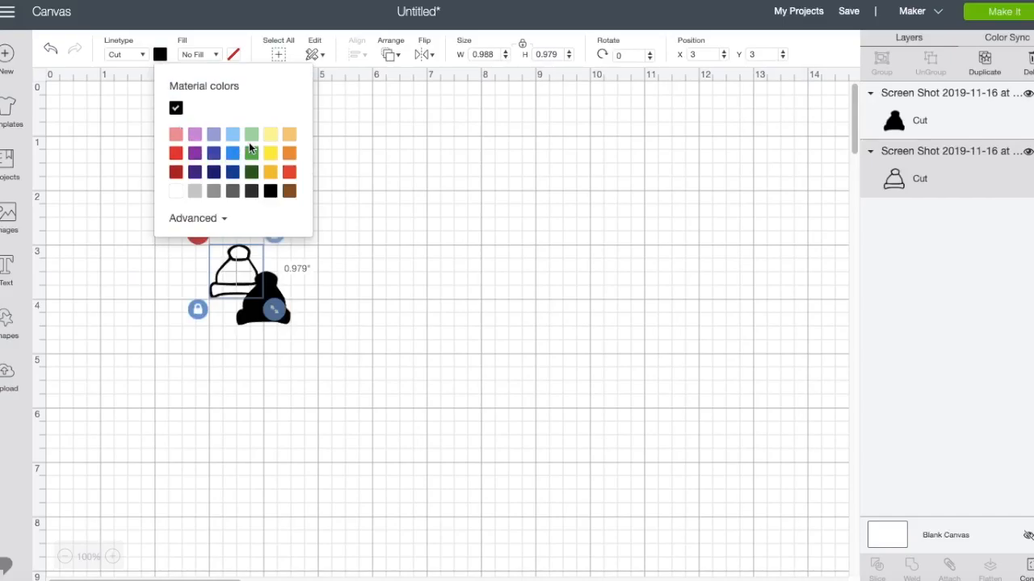
pyautogui.click(253, 139)
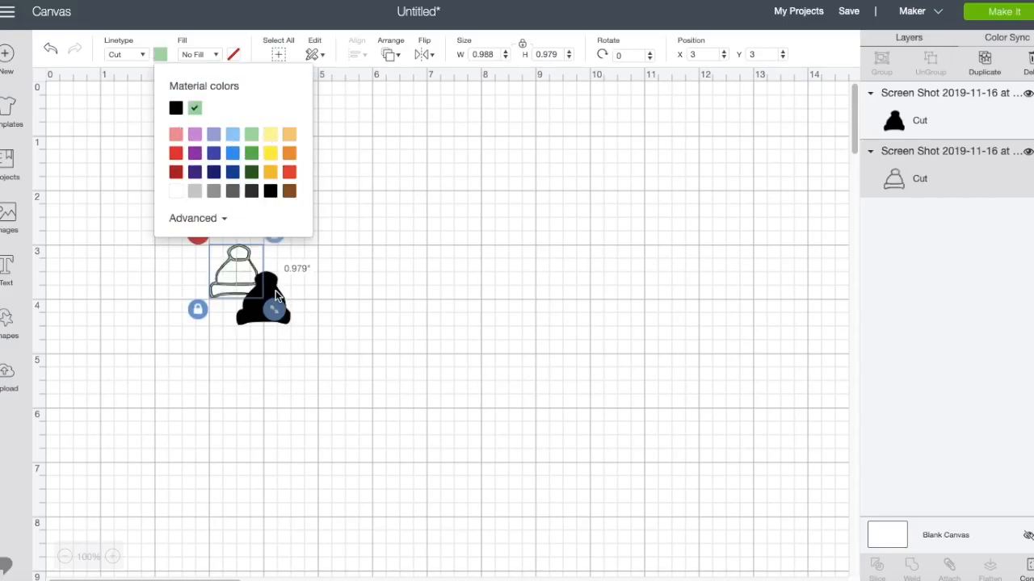
# Change the solid beanie's material color to light gray and deselect it.
pyautogui.click(277, 296)
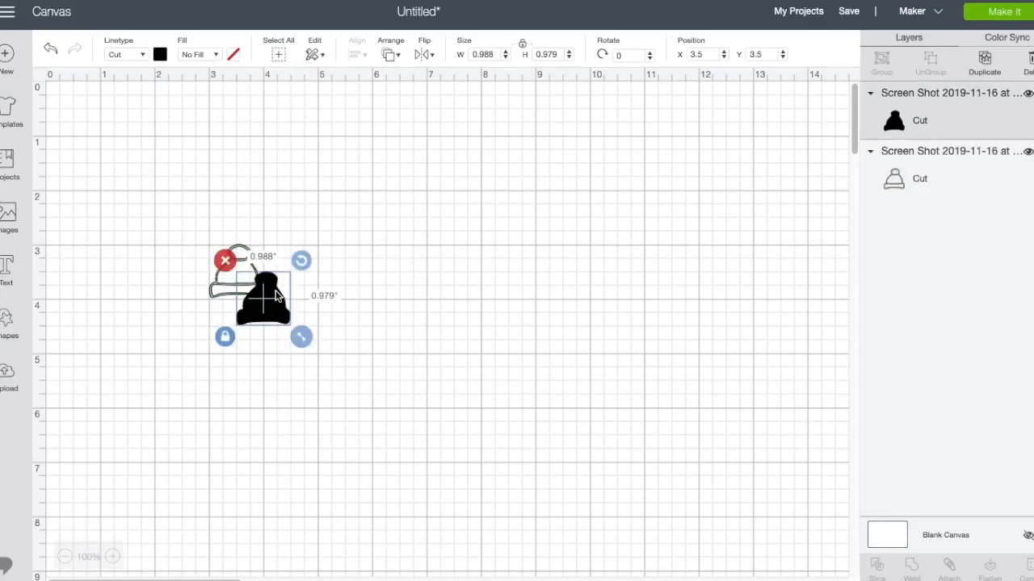
pyautogui.click(159, 54)
pyautogui.click(196, 198)
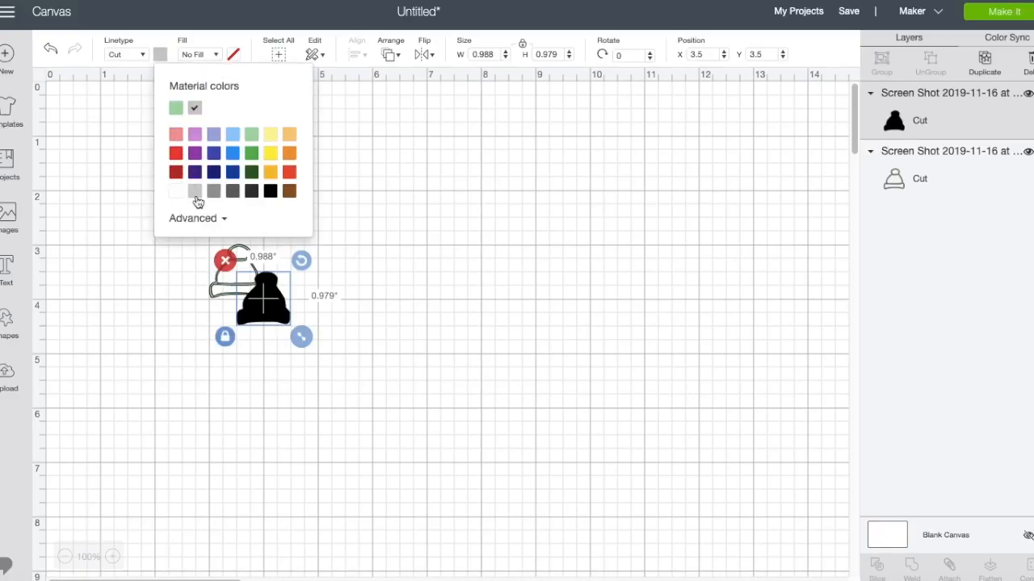
pyautogui.click(255, 385)
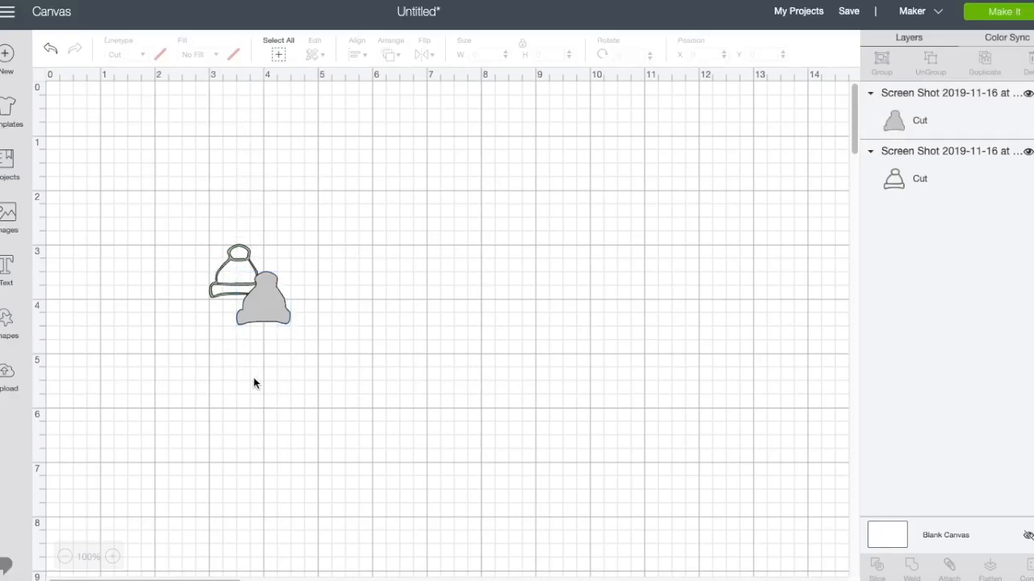
# Enlarge both beanies together to about 7.68 by 7.64 inches overall and shift them toward the canvas's upper edge.
pyautogui.click(220, 295)
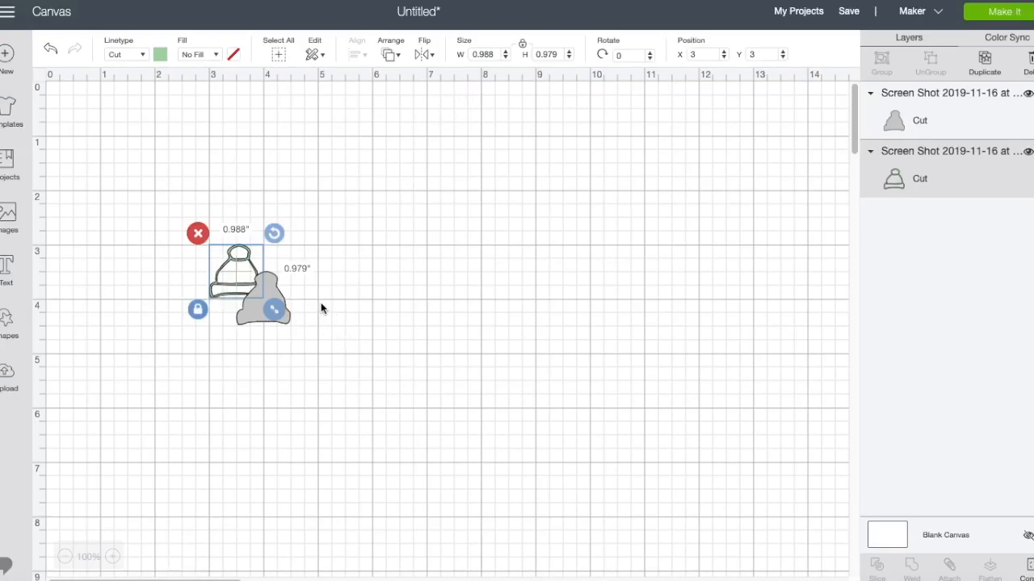
pyautogui.click(279, 54)
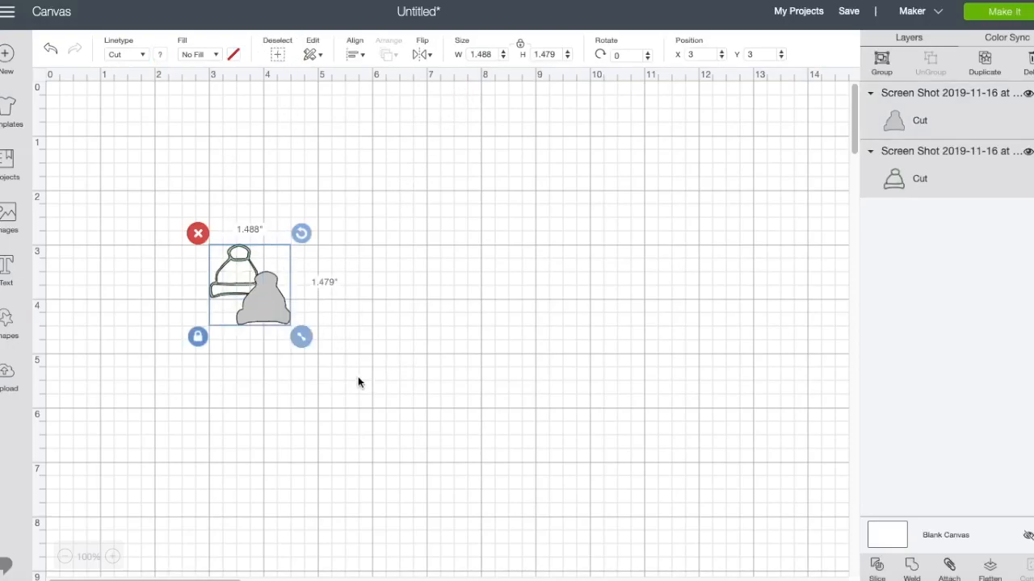
pyautogui.moveTo(307, 339); pyautogui.dragTo(561, 513)
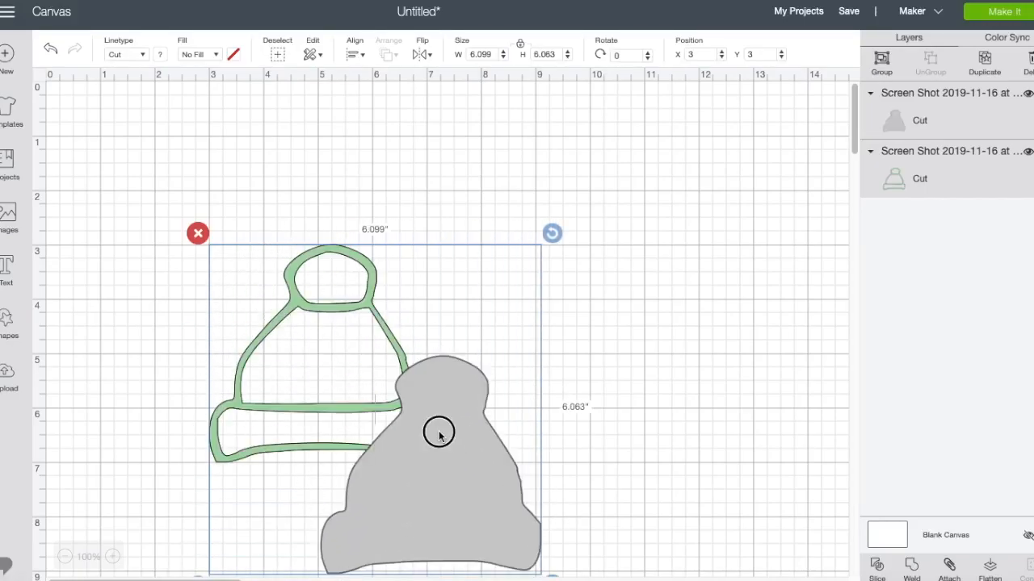
pyautogui.moveTo(438, 429); pyautogui.dragTo(399, 277)
pyautogui.moveTo(515, 441); pyautogui.dragTo(597, 523)
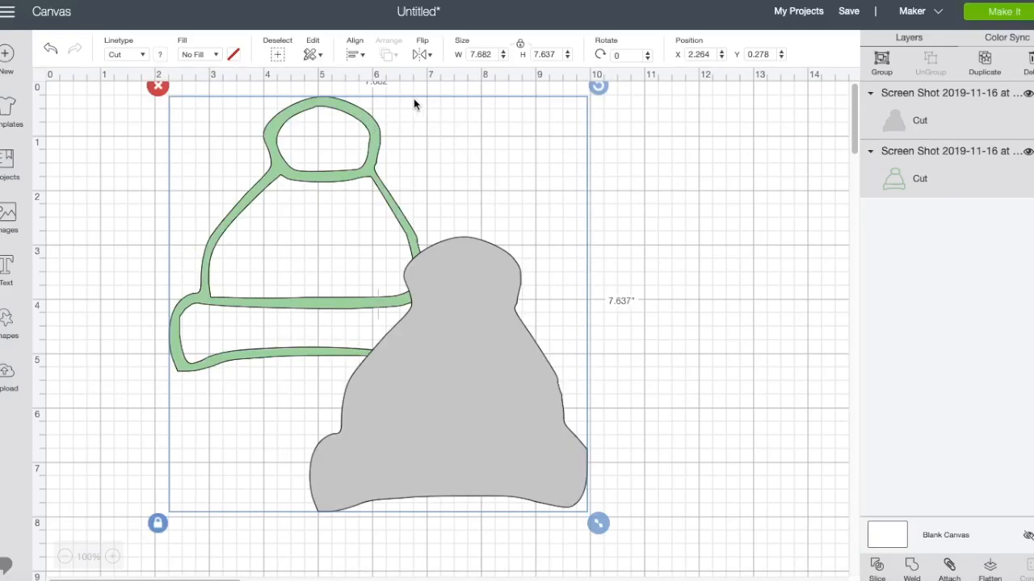
# Bring the green outlined beanie in front of the gray one, align it exactly over the gray shape and deselect it.
pyautogui.click(696, 199)
pyautogui.click(369, 163)
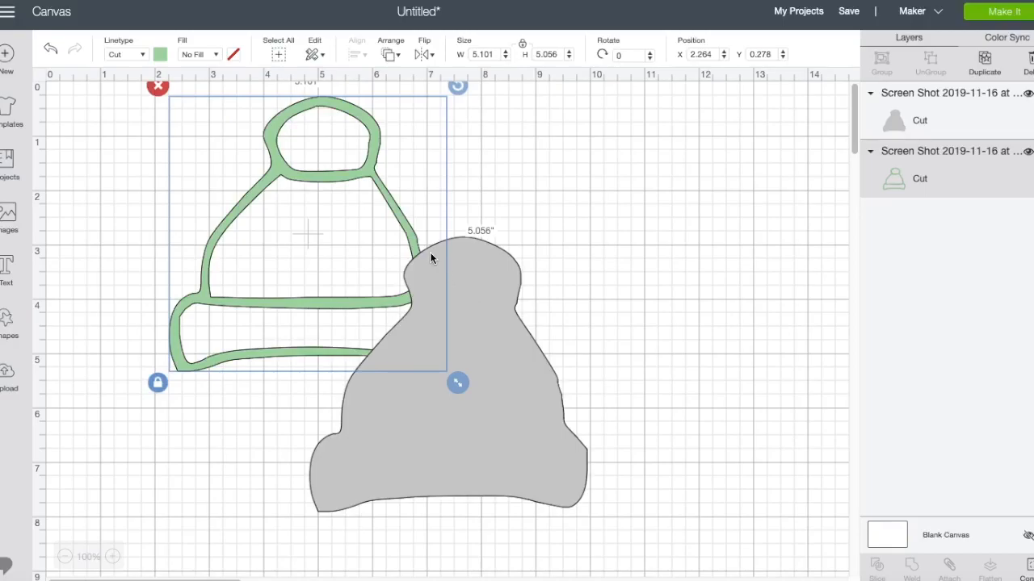
pyautogui.click(392, 57)
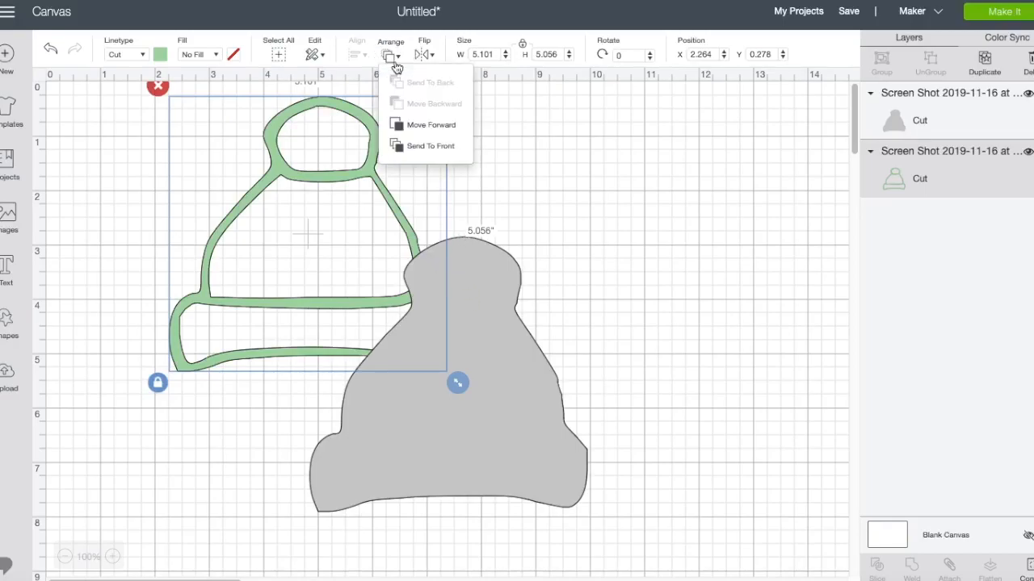
pyautogui.click(415, 126)
pyautogui.moveTo(374, 170); pyautogui.dragTo(504, 309)
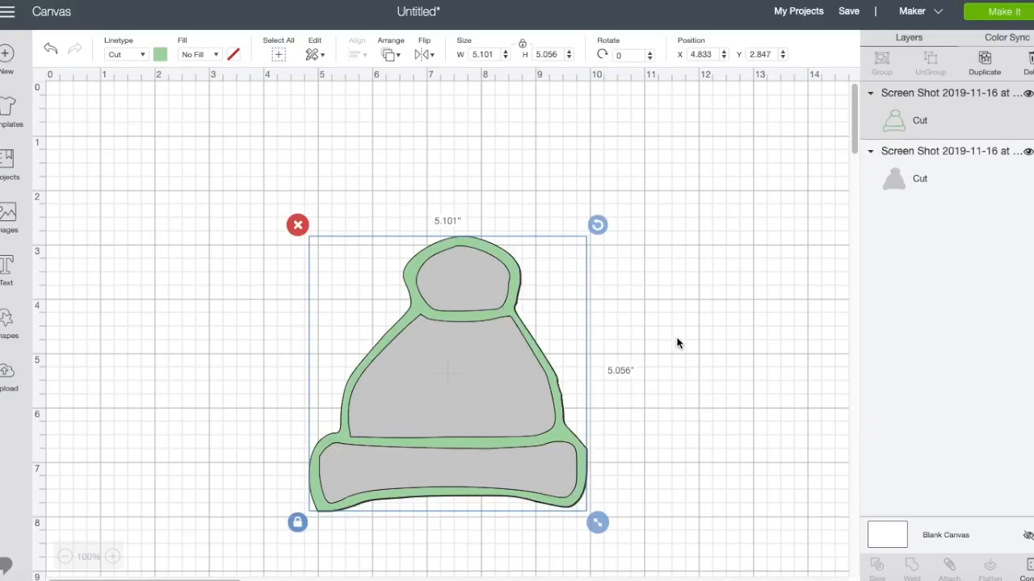
pyautogui.click(774, 425)
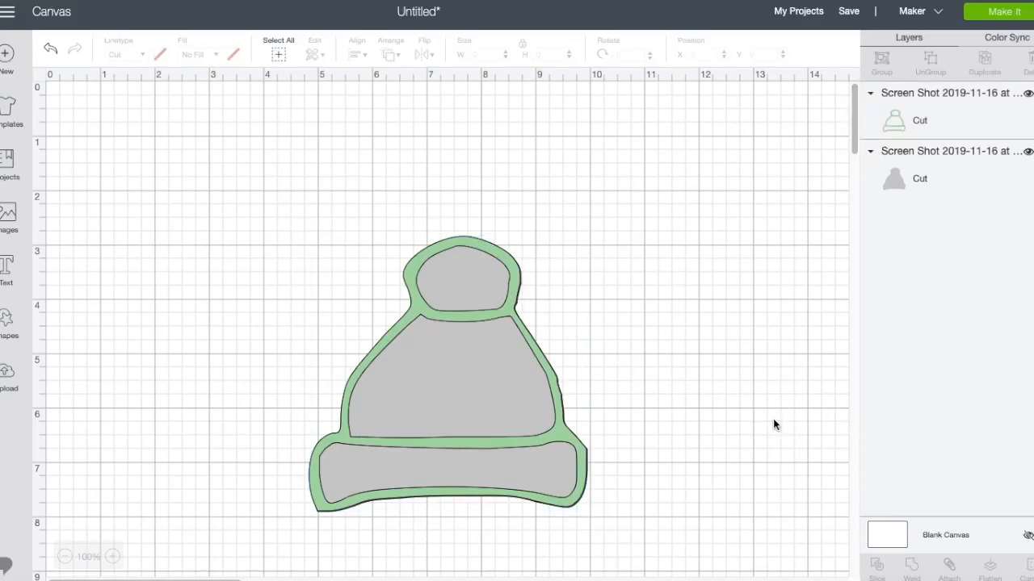